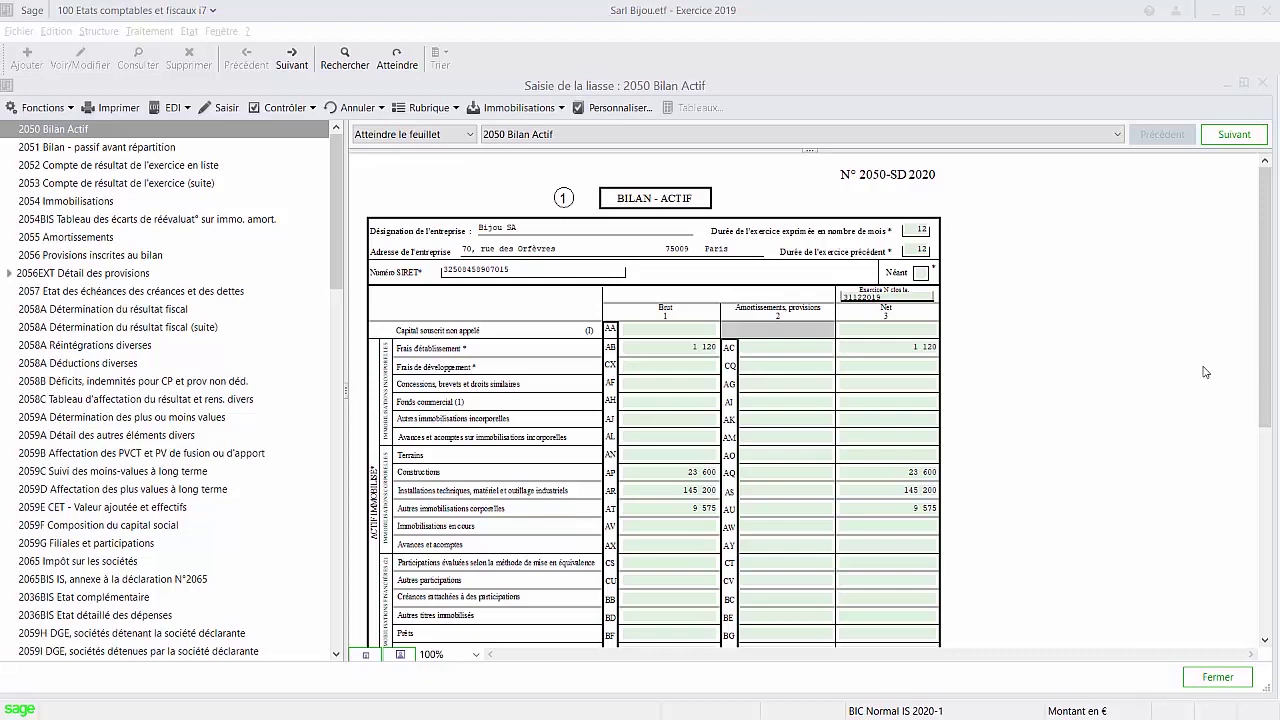
Step: Enter 1200 manually as the gross amount of Frais d'établissement (cell AB) on form 2050 Bilan Actif
click(743, 397)
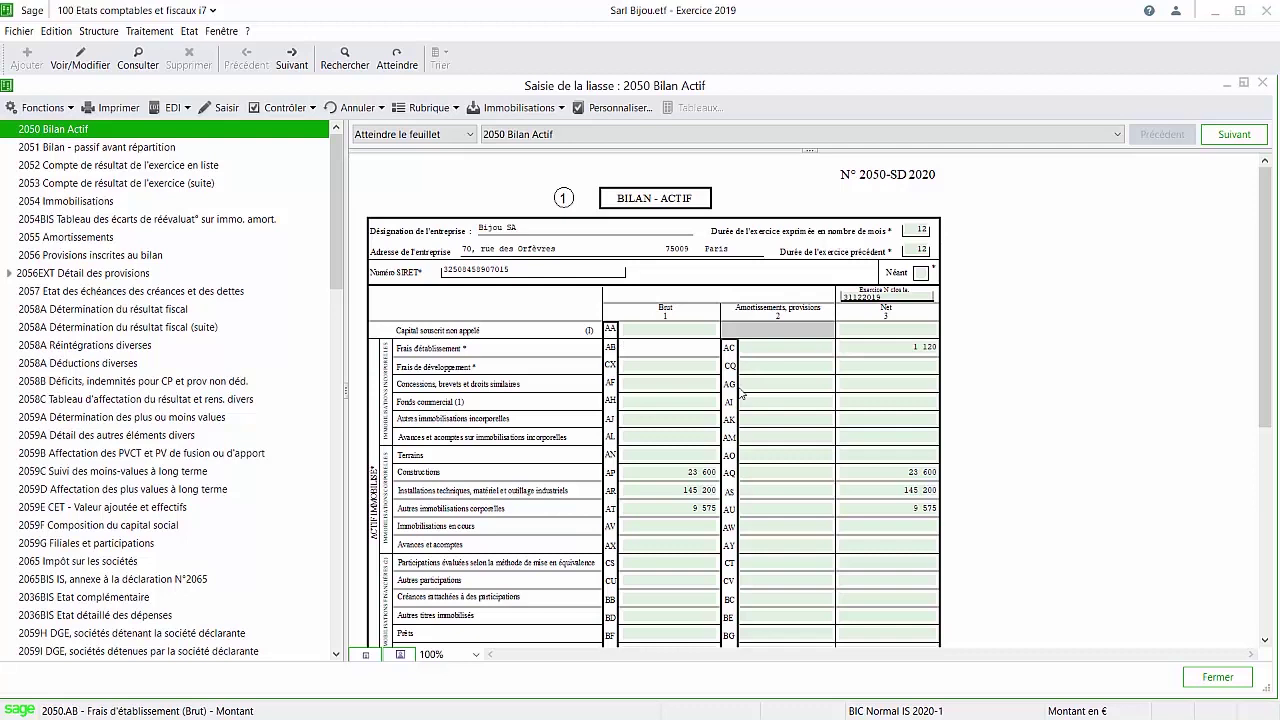
text(1200)
click(819, 366)
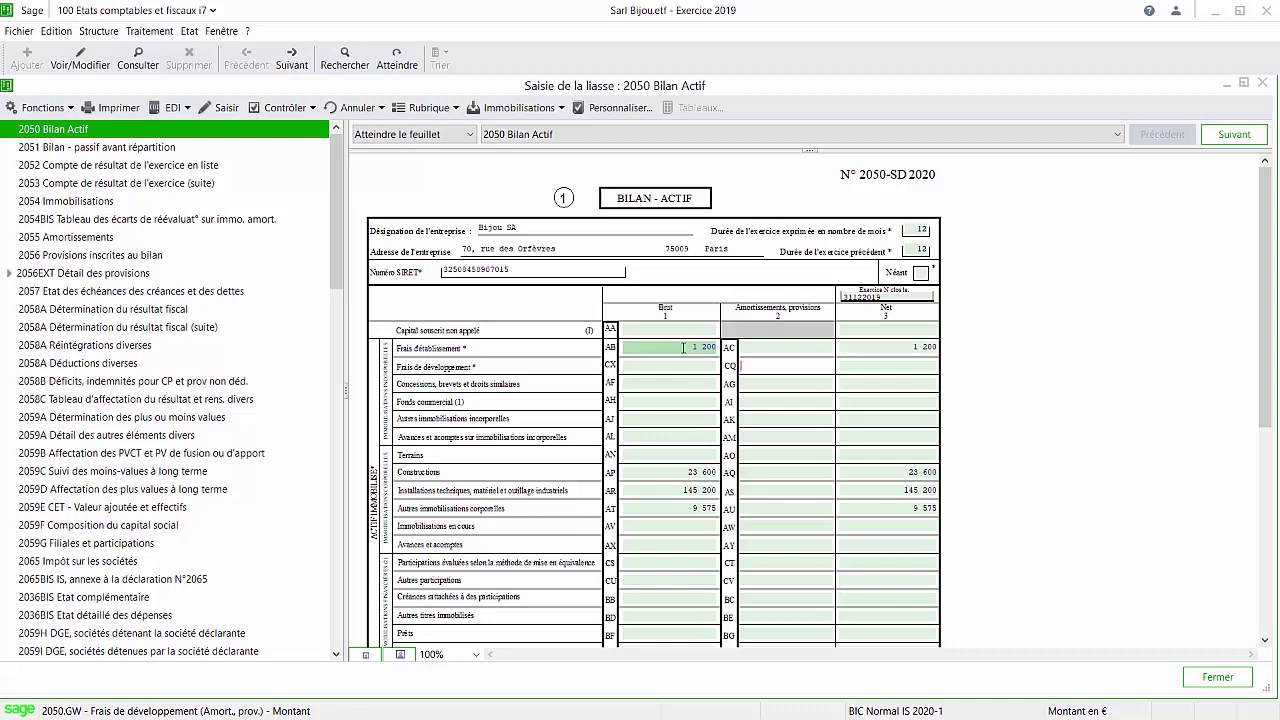
Step: Open the record of the Ventes de marchandises total (FC) on form 2052 and inspect its identification settings and formula
click(68, 167)
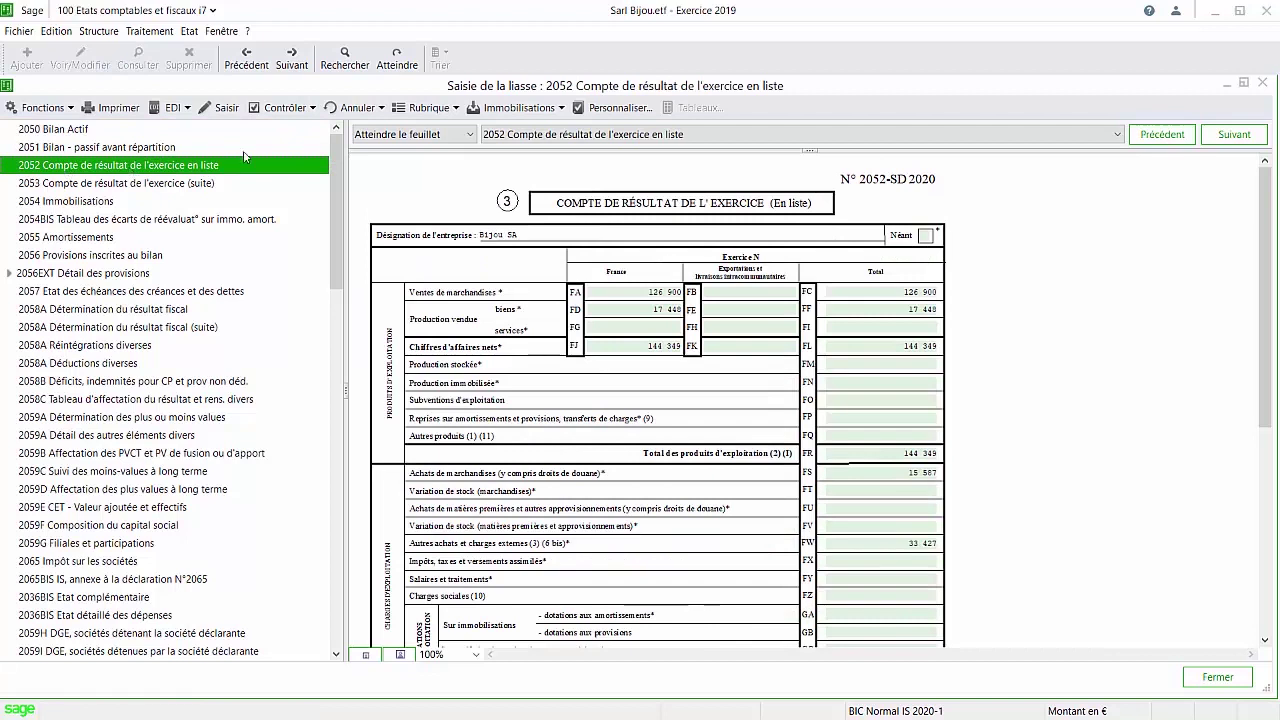
click(898, 294)
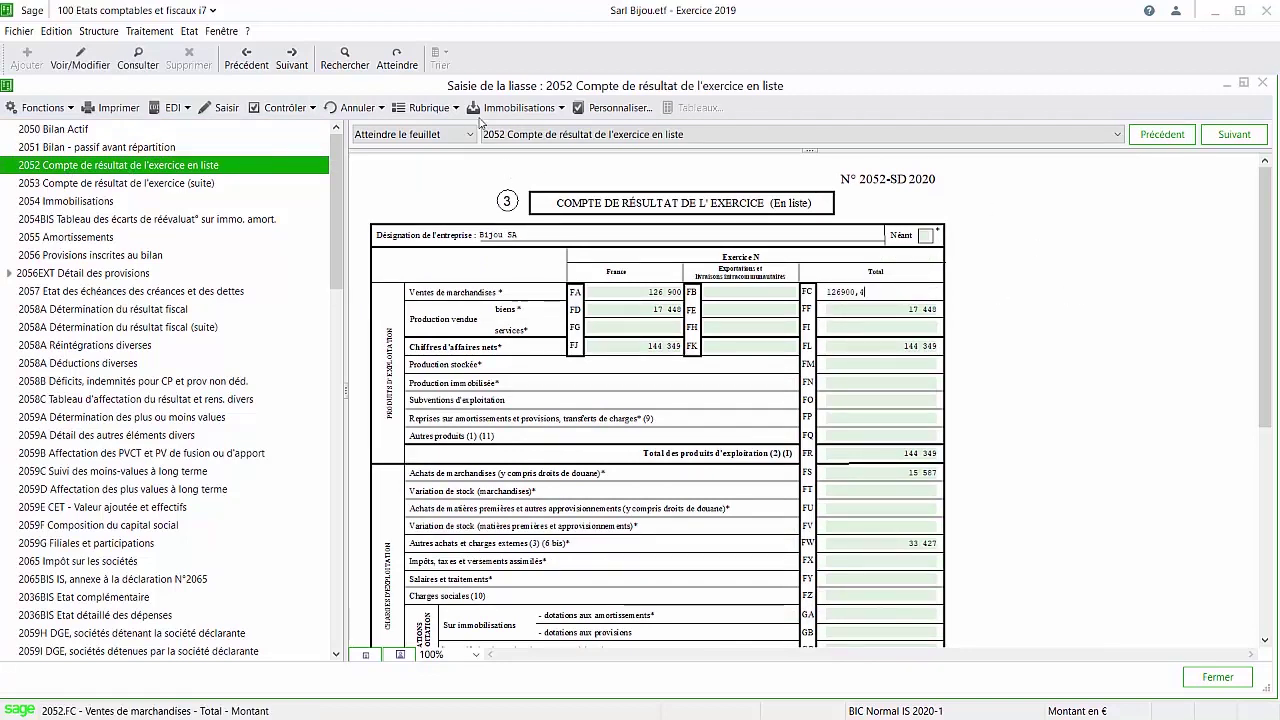
click(430, 108)
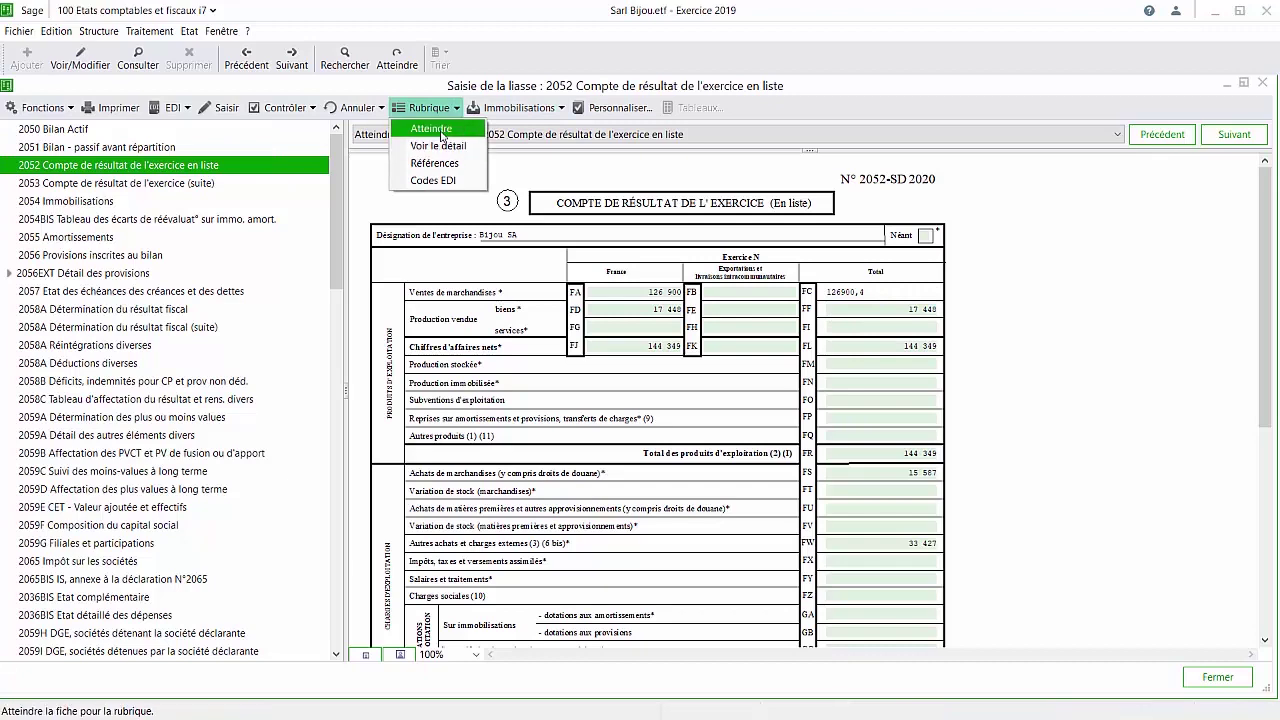
click(437, 146)
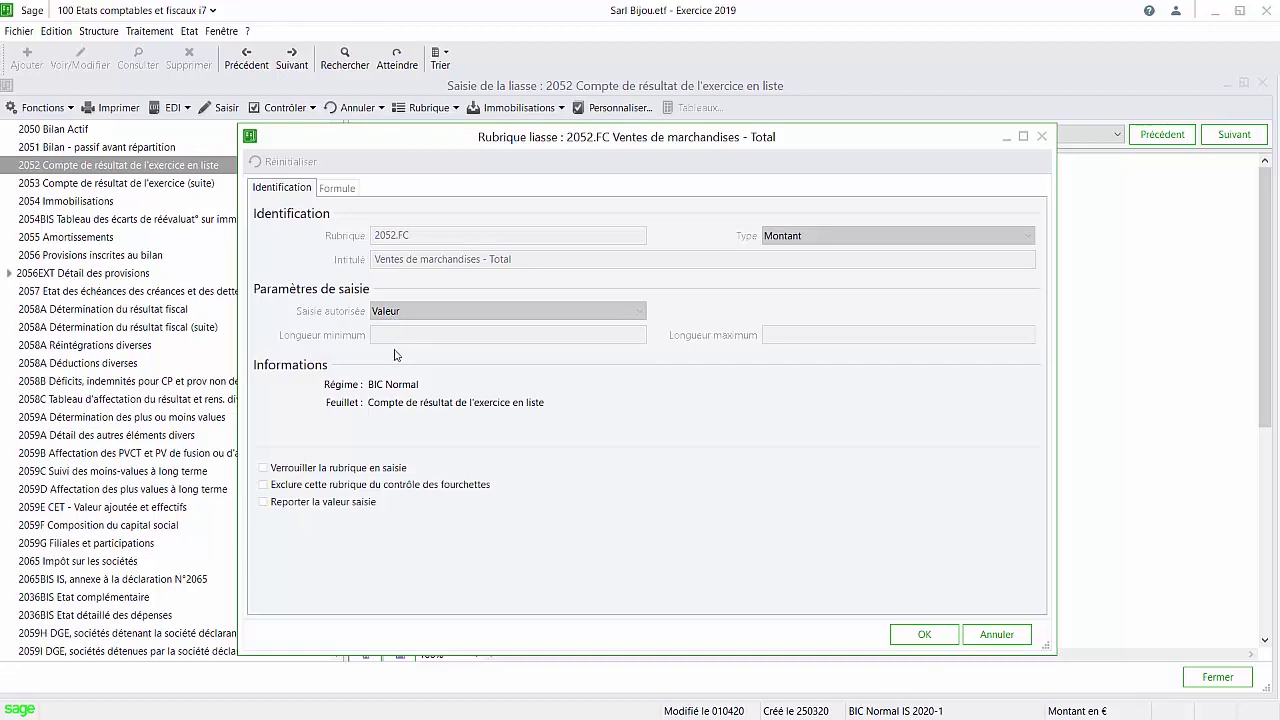
click(320, 468)
click(384, 476)
click(338, 188)
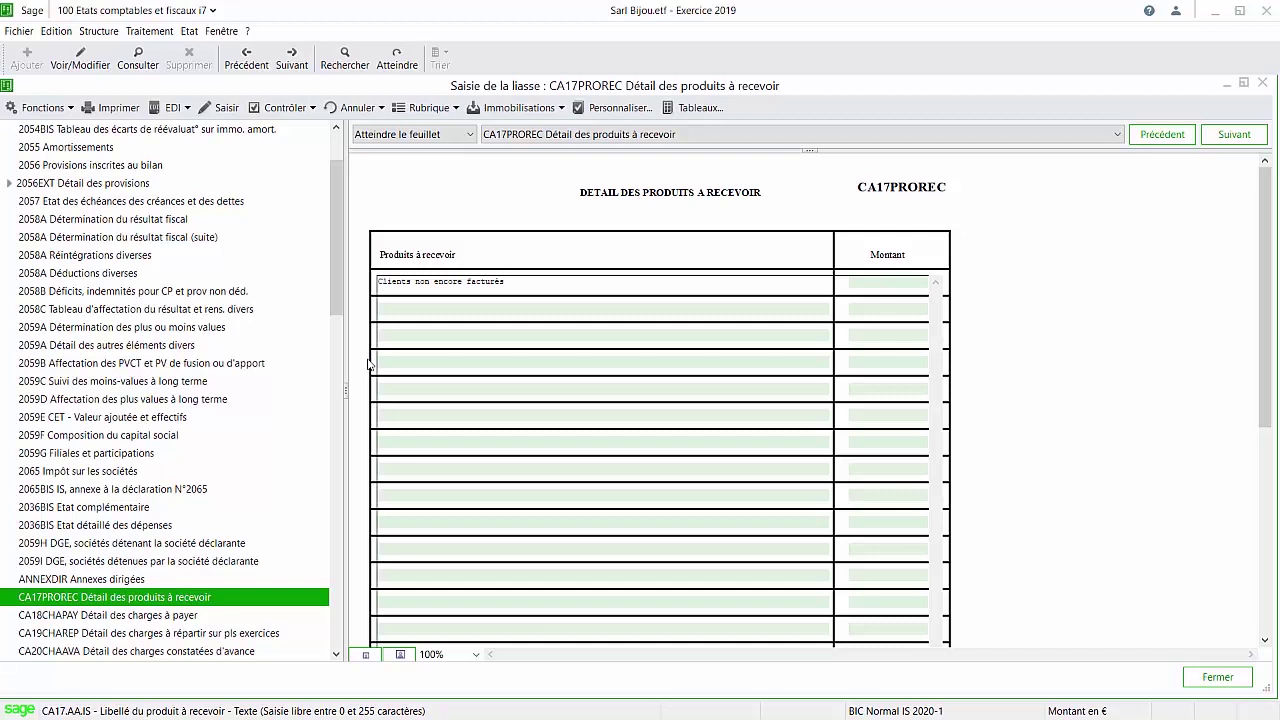
Step: Open the formula of the Clients non encore facturés amount on sheet CA17PROREC and begin it with "resultat =-"
click(887, 282)
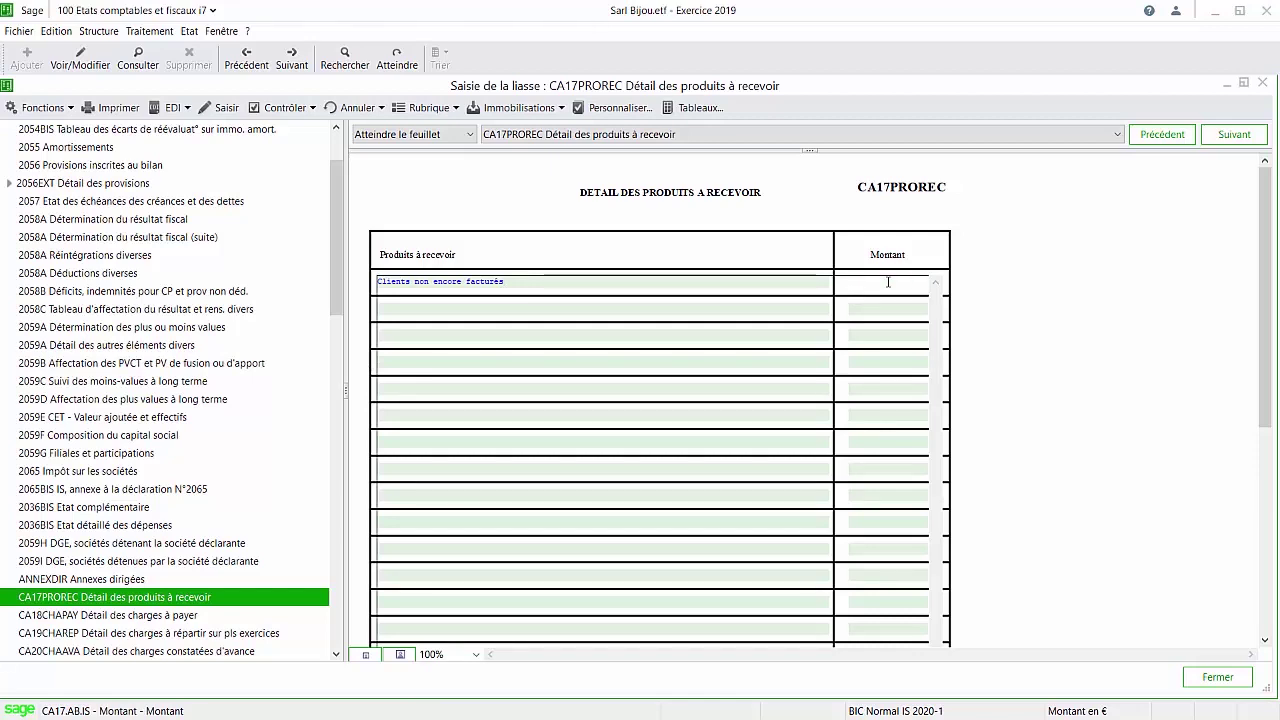
click(391, 110)
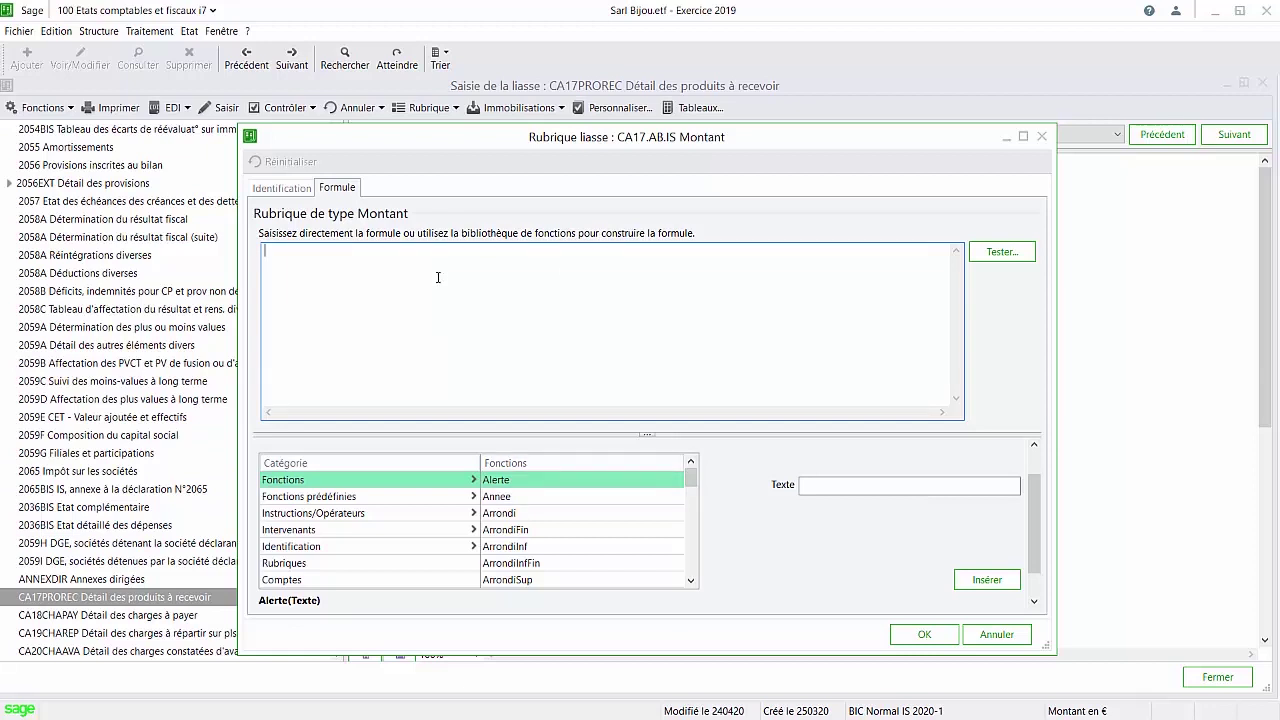
text(resultat =)
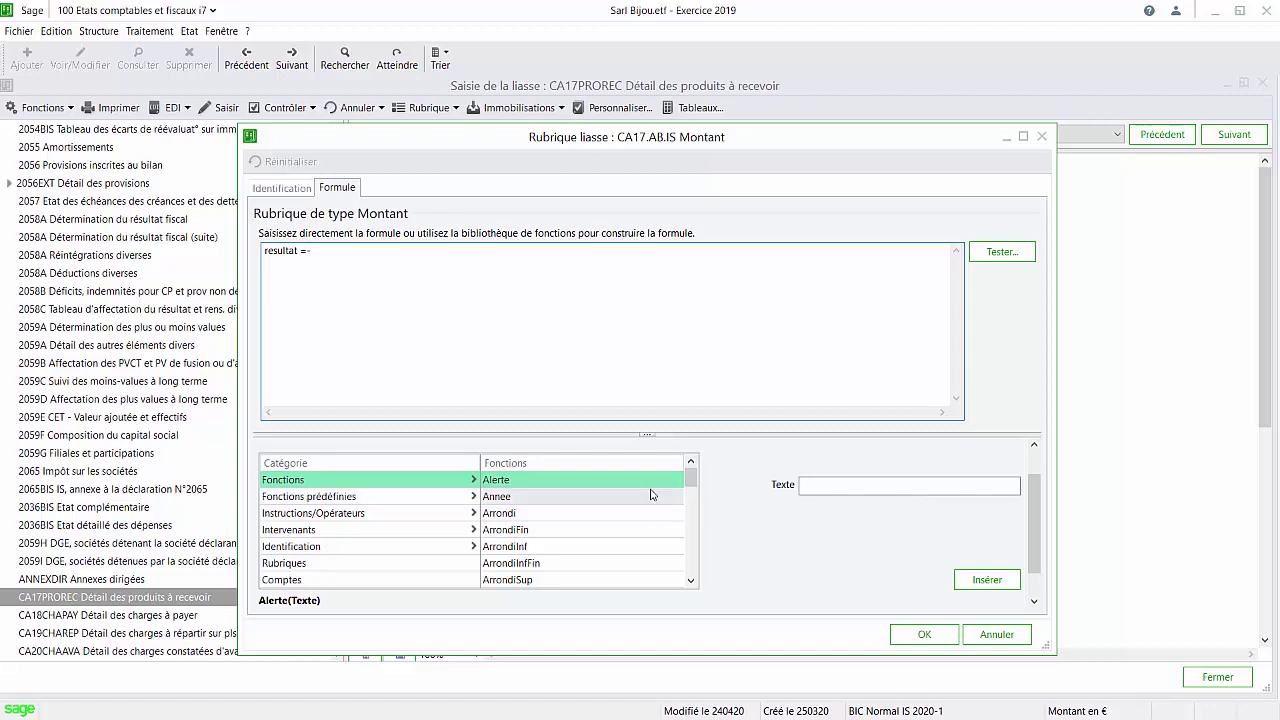
Step: Complete the formula with the predefined Solde function for accounts 418 to 418zzzzz and validate it
click(366, 498)
scroll(498, 545, down, 2)
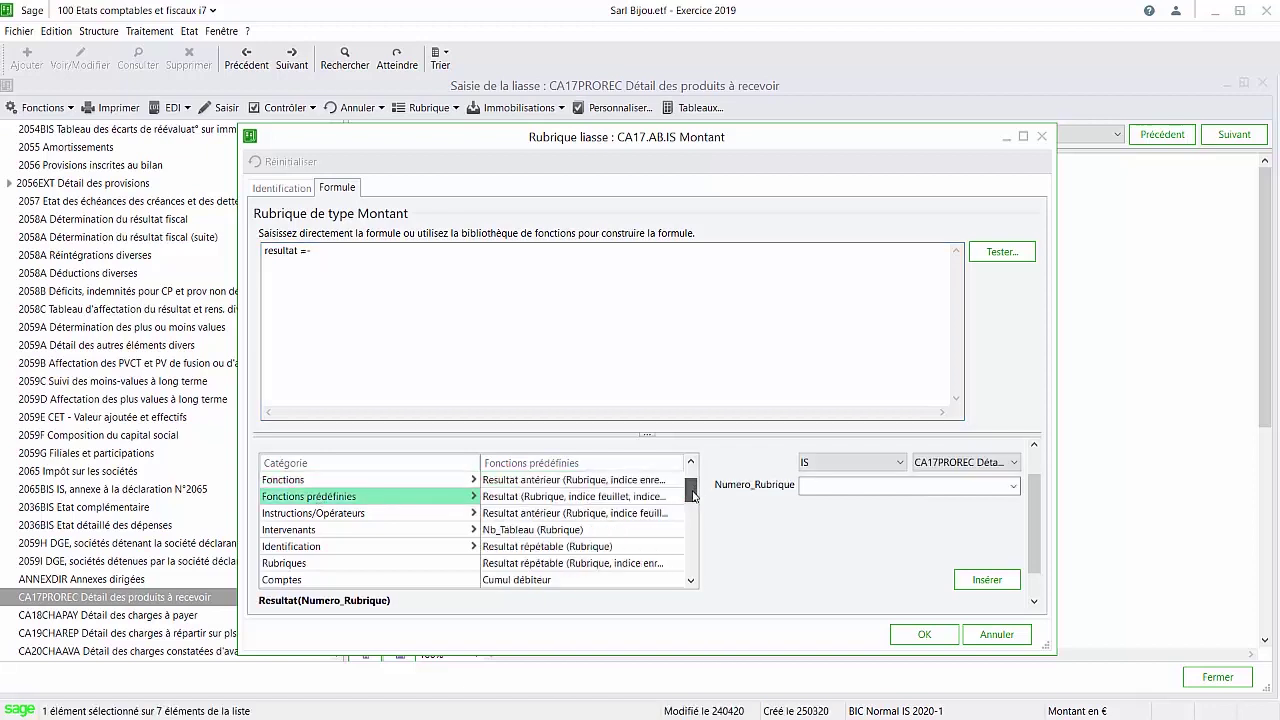
click(498, 548)
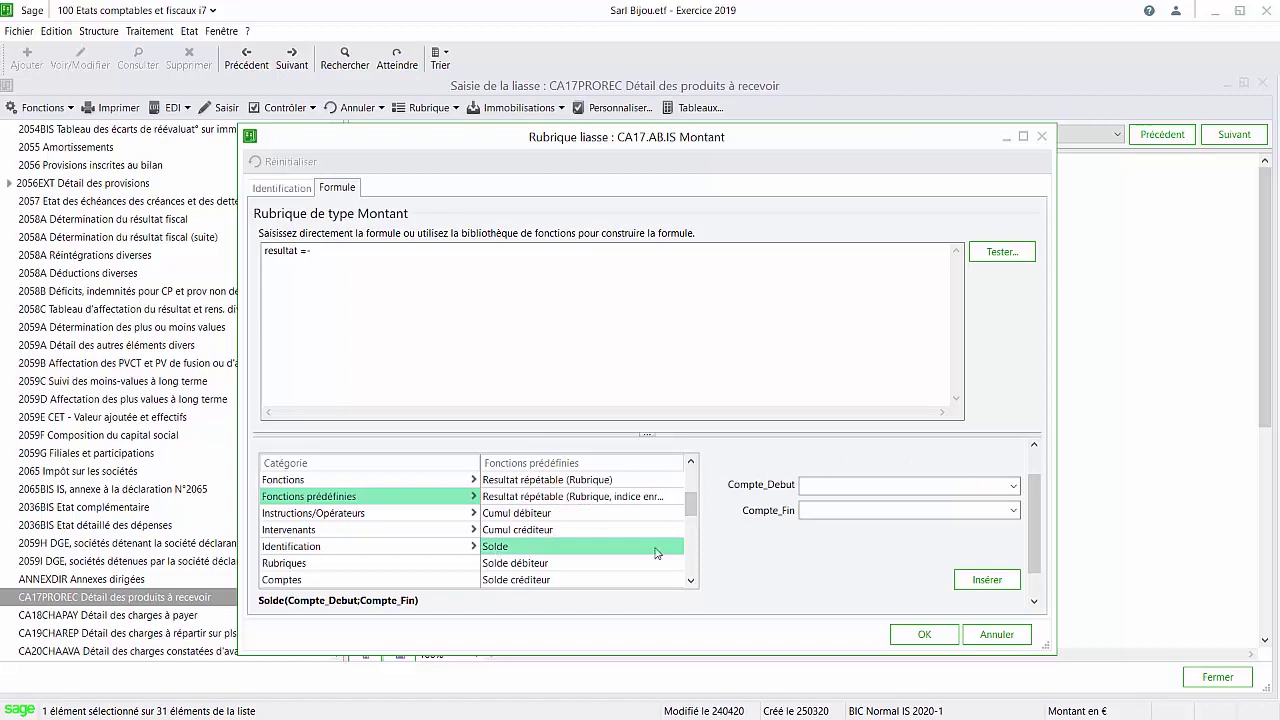
click(850, 486)
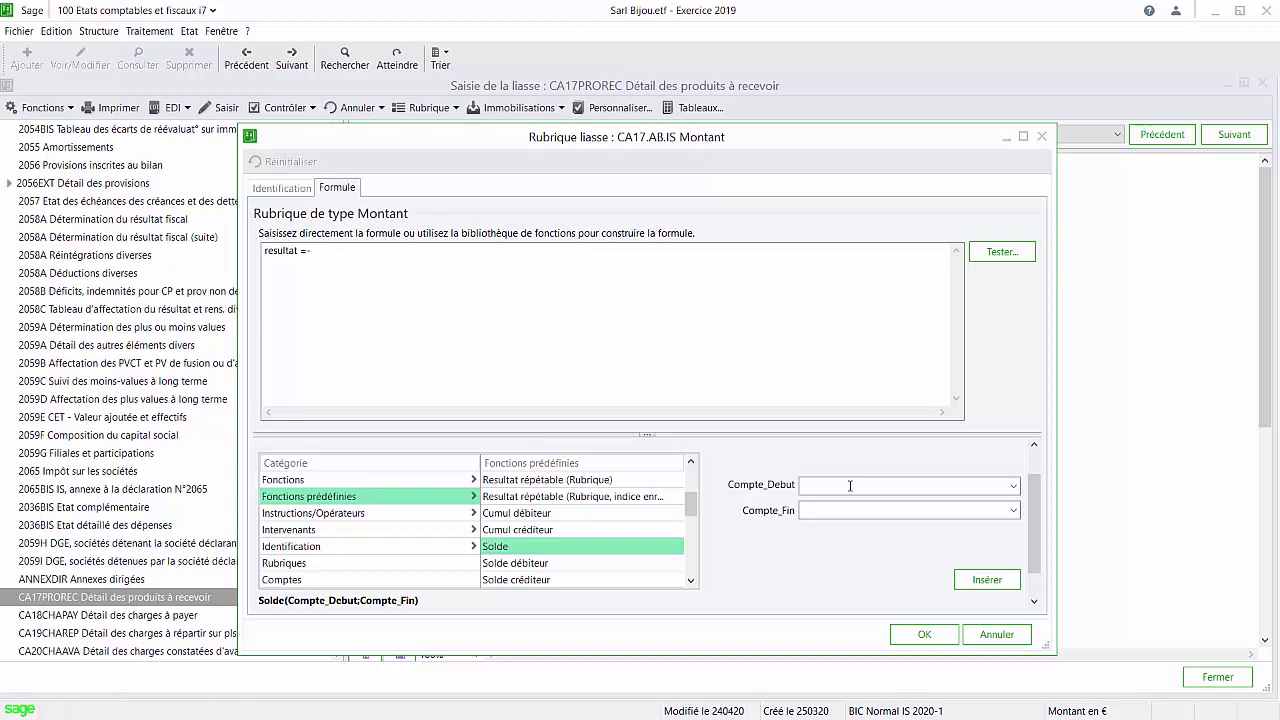
text(418)
key(Tab)
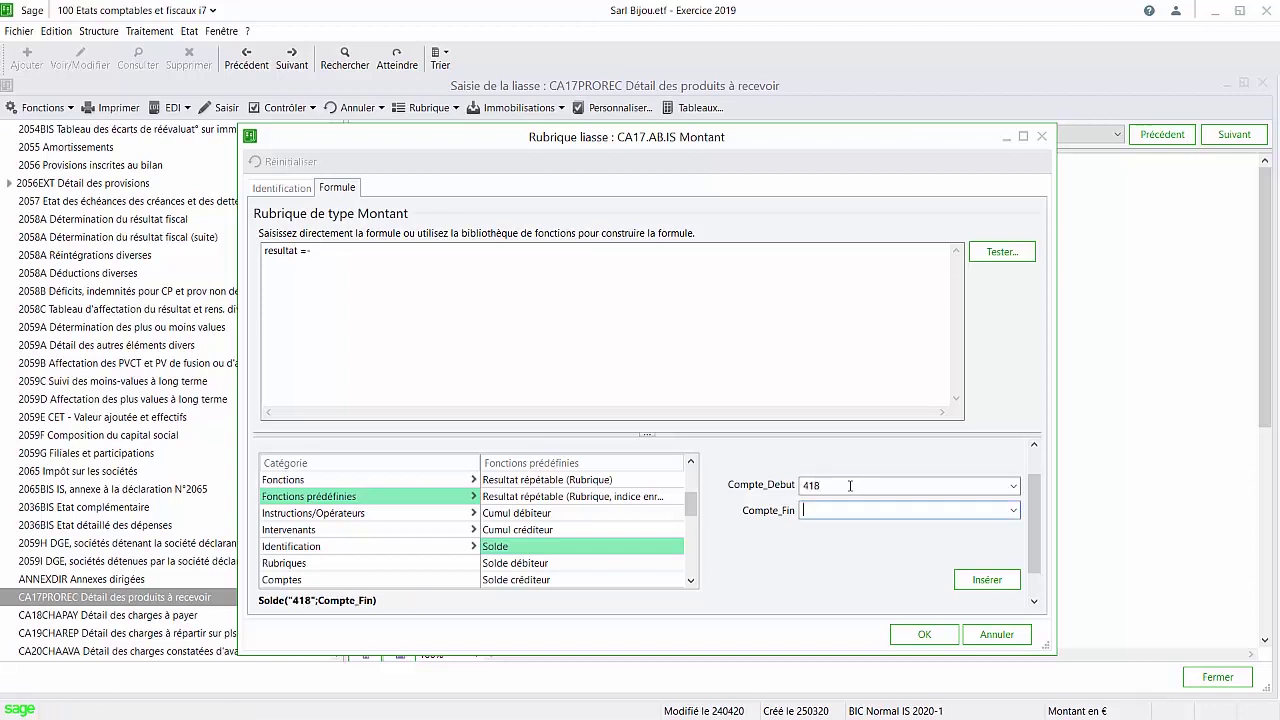
text(418ZZZ)
key(BackSpace)
key(BackSpace)
key(BackSpace)
text(zzzzz)
click(986, 580)
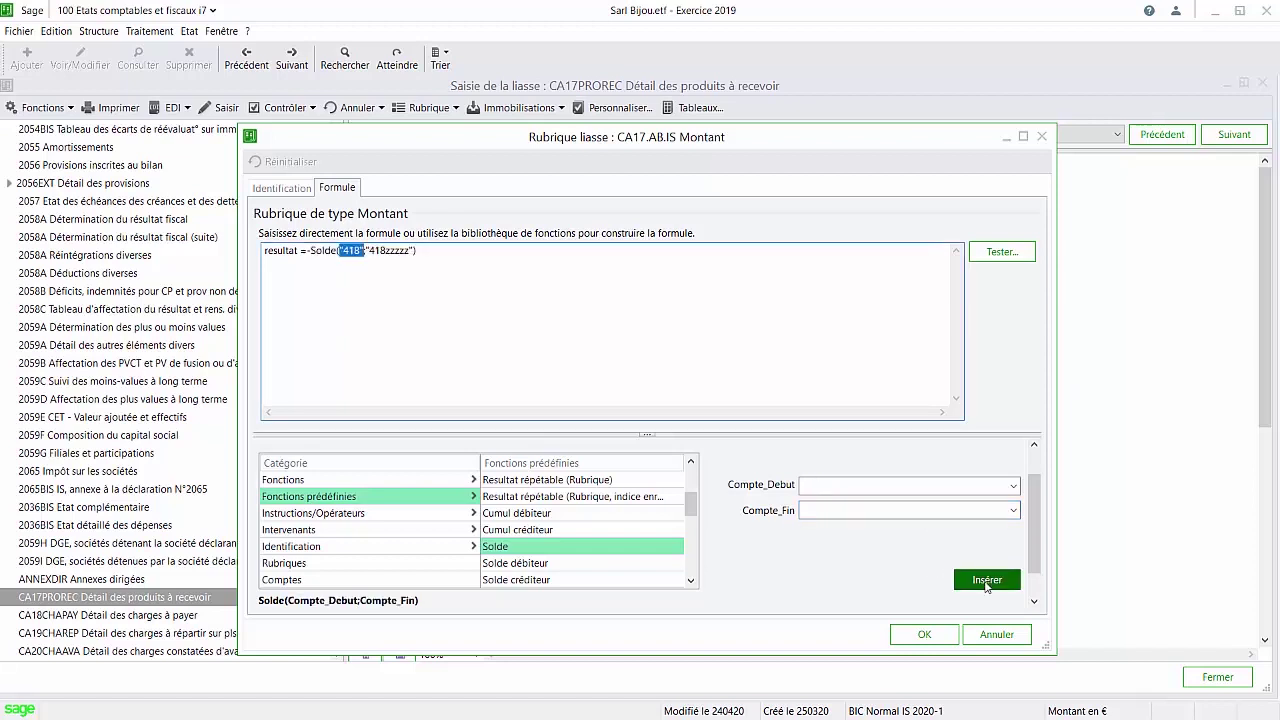
click(924, 635)
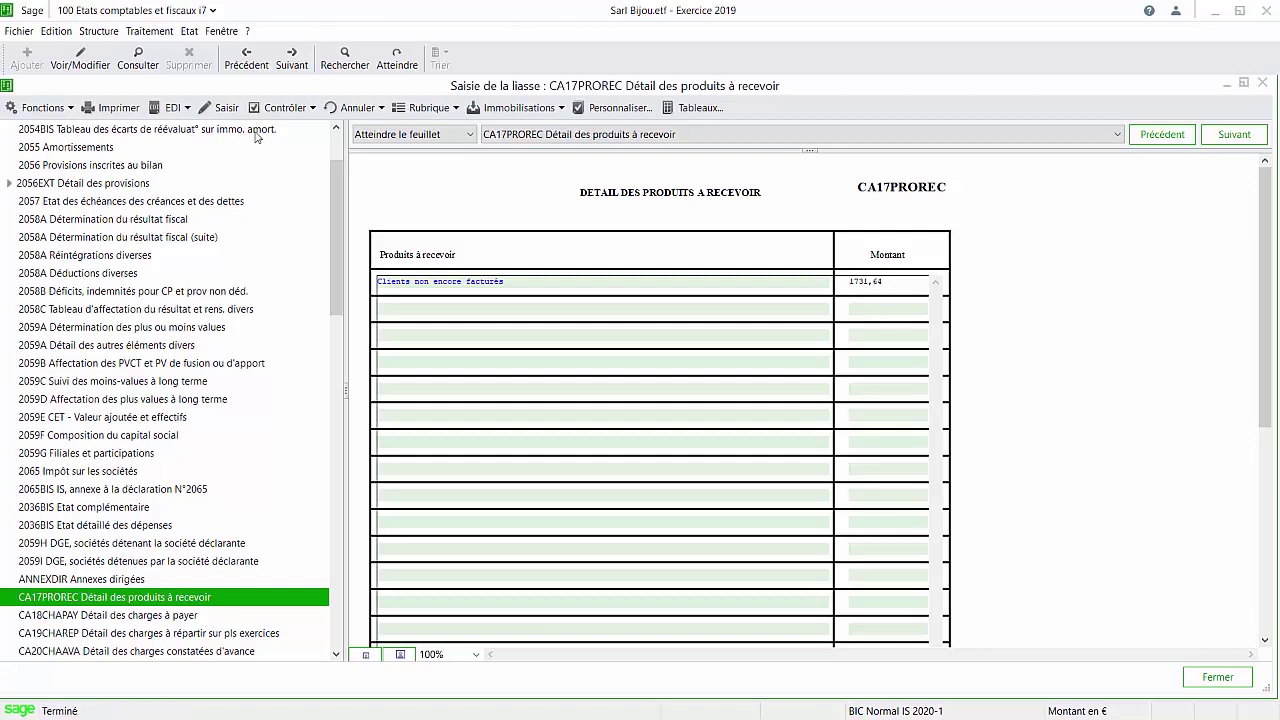
Step: Run the consistency checks on the tax return, show the verified checks in the list and hide them again
click(287, 110)
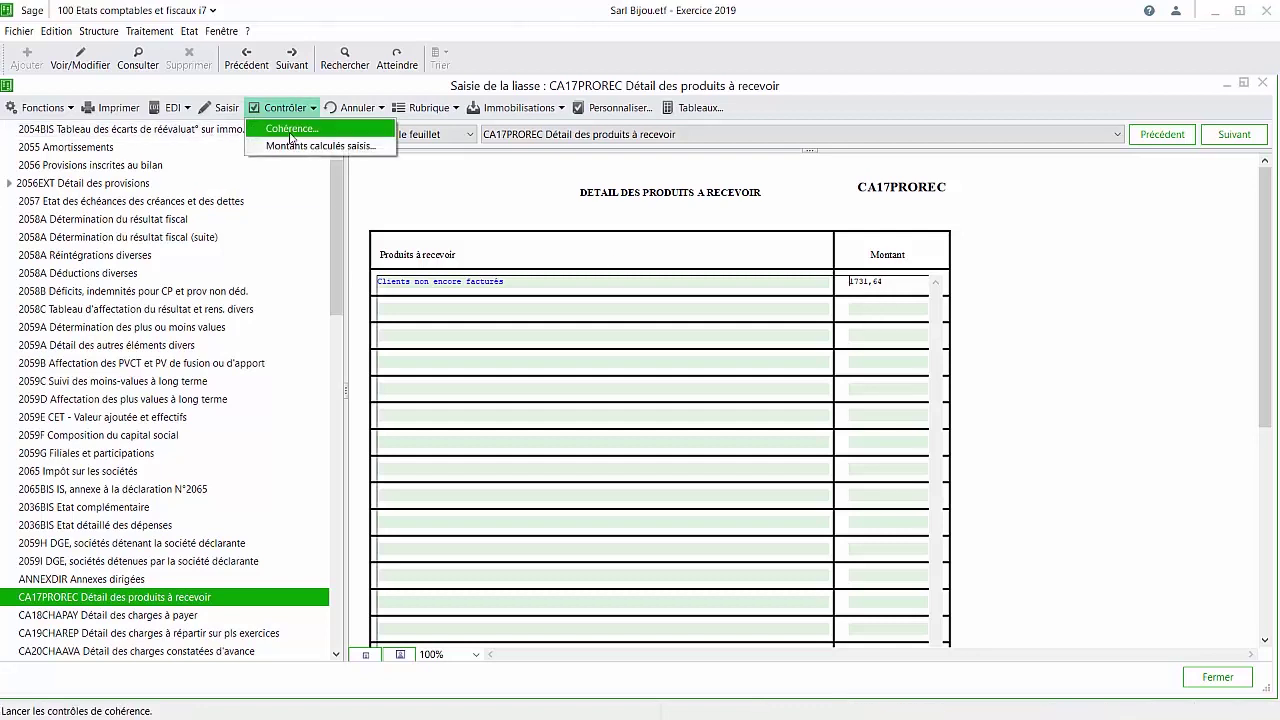
click(290, 129)
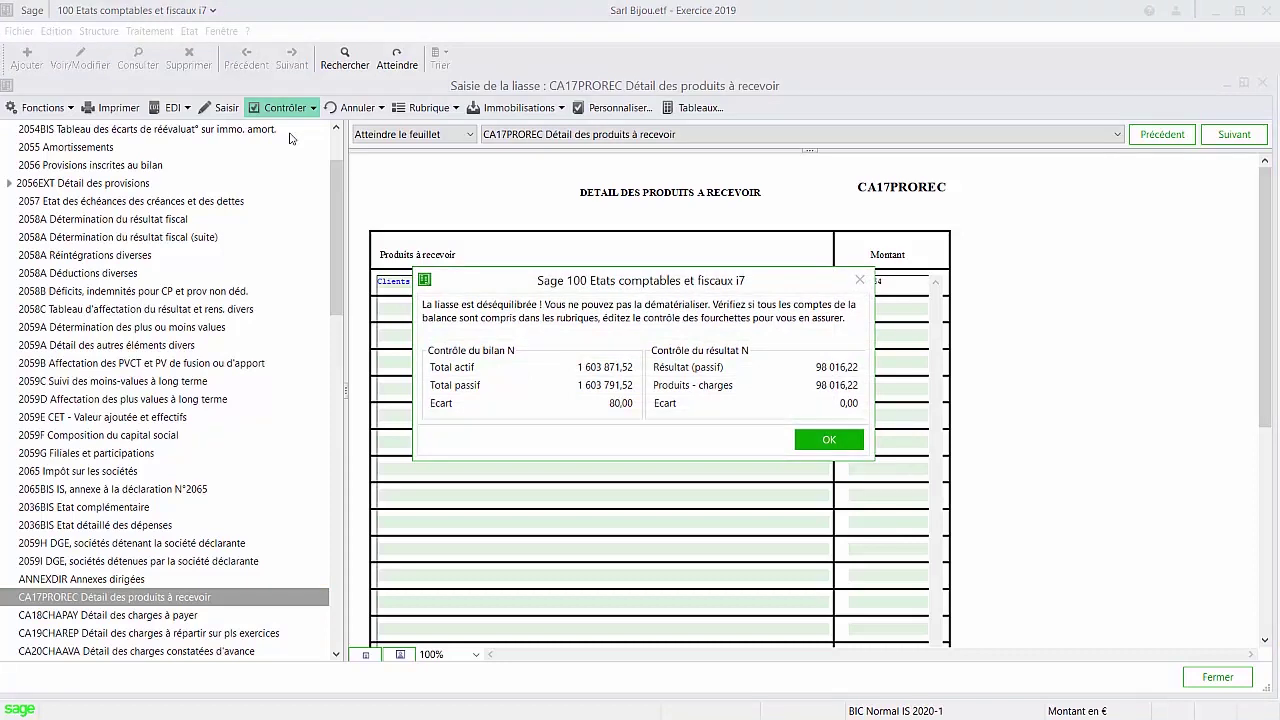
click(828, 441)
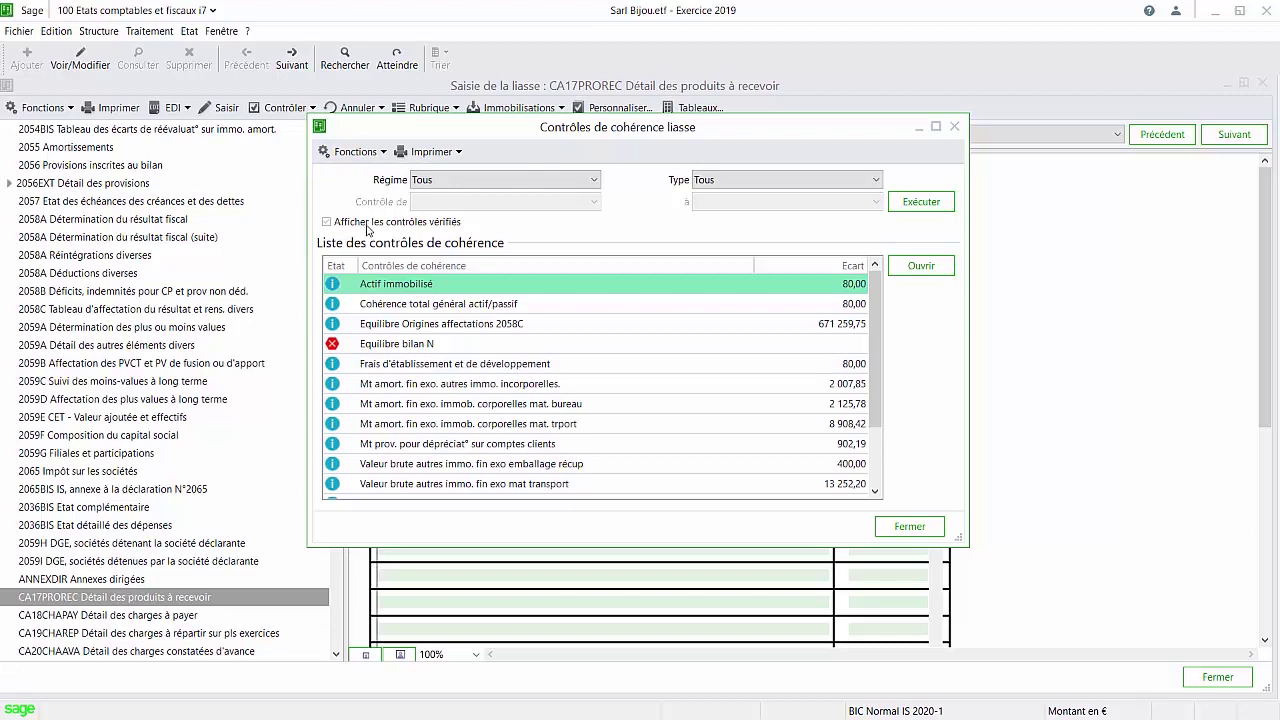
click(367, 228)
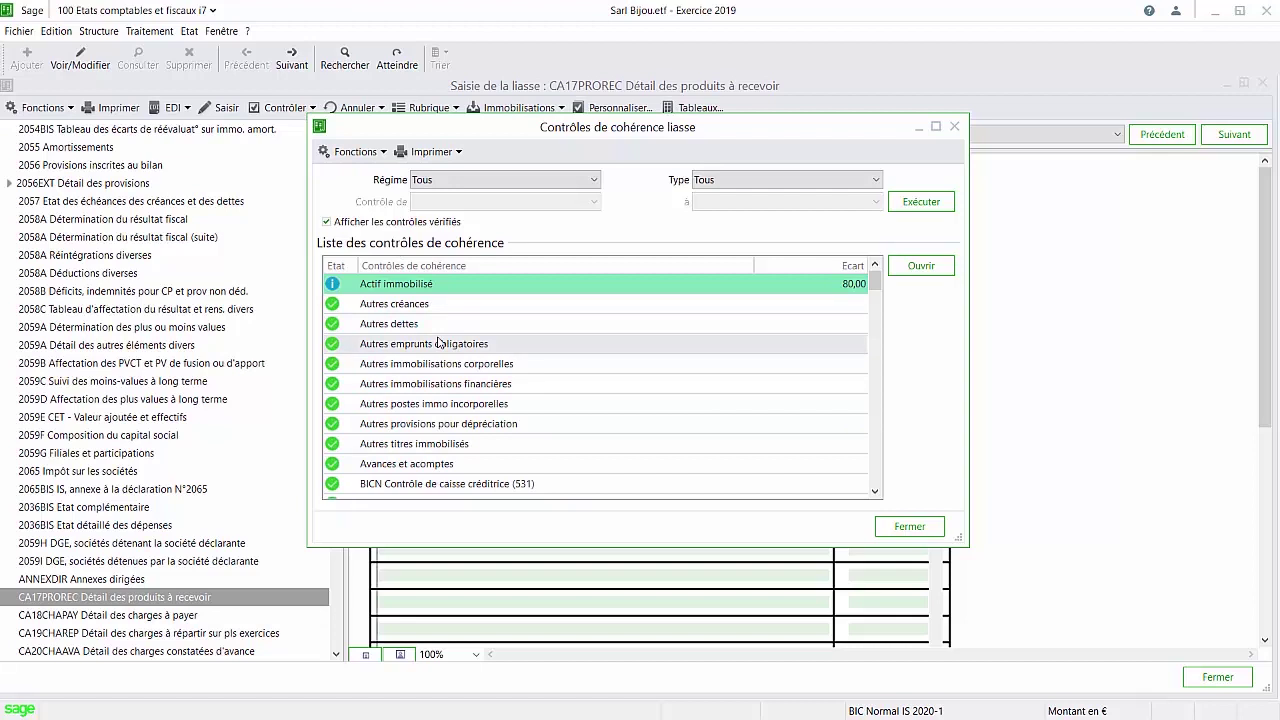
click(400, 222)
Step: Examine the formula and compared values of the failed Equilibre bilan N check, and close the checks
click(429, 346)
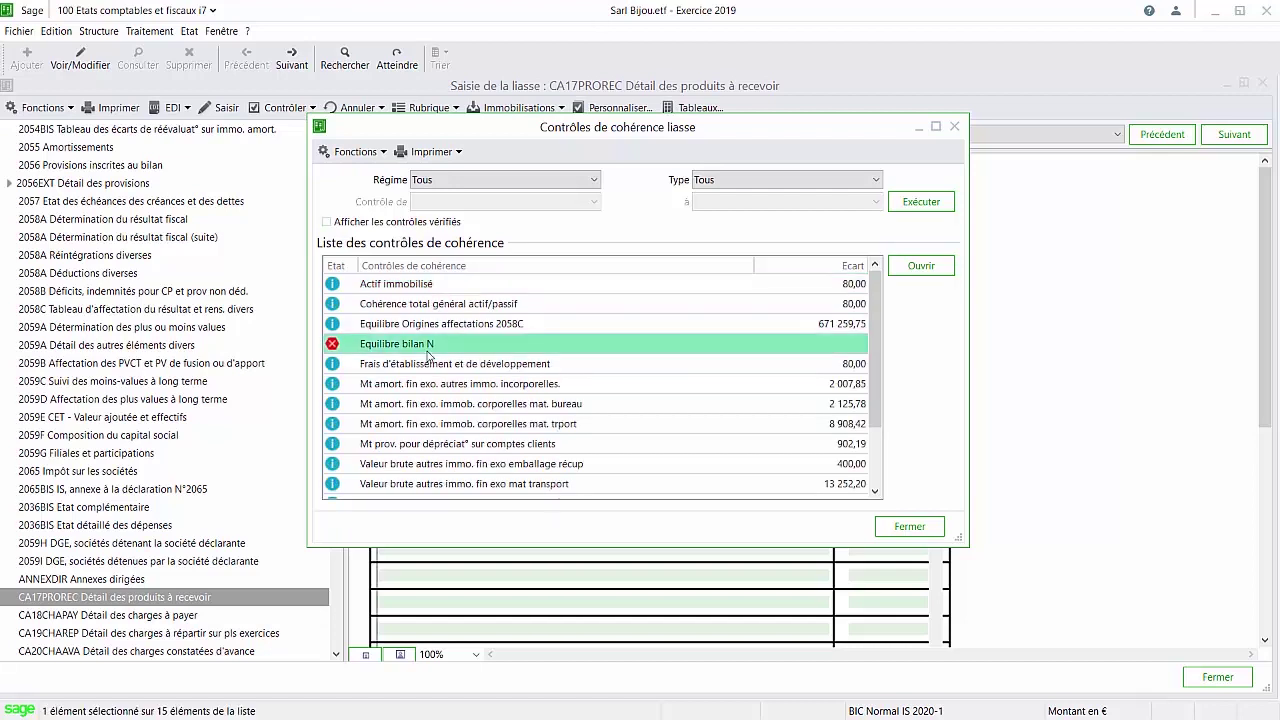
click(921, 266)
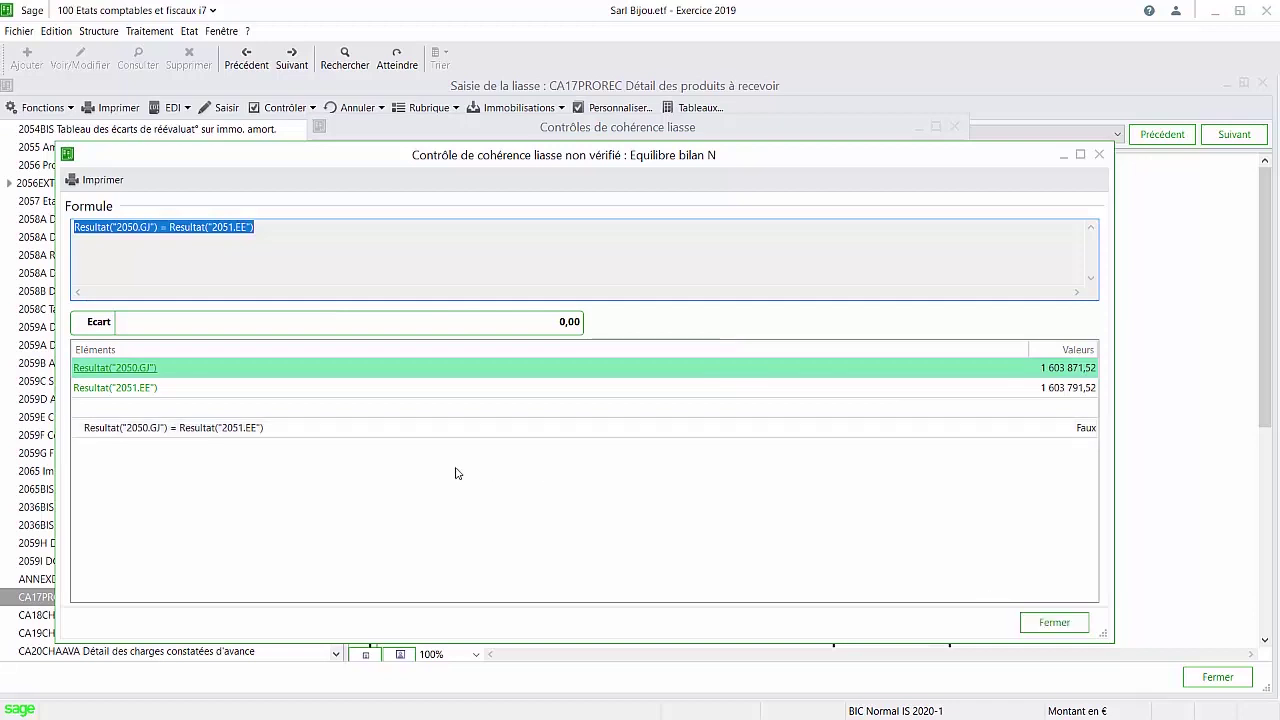
click(1066, 628)
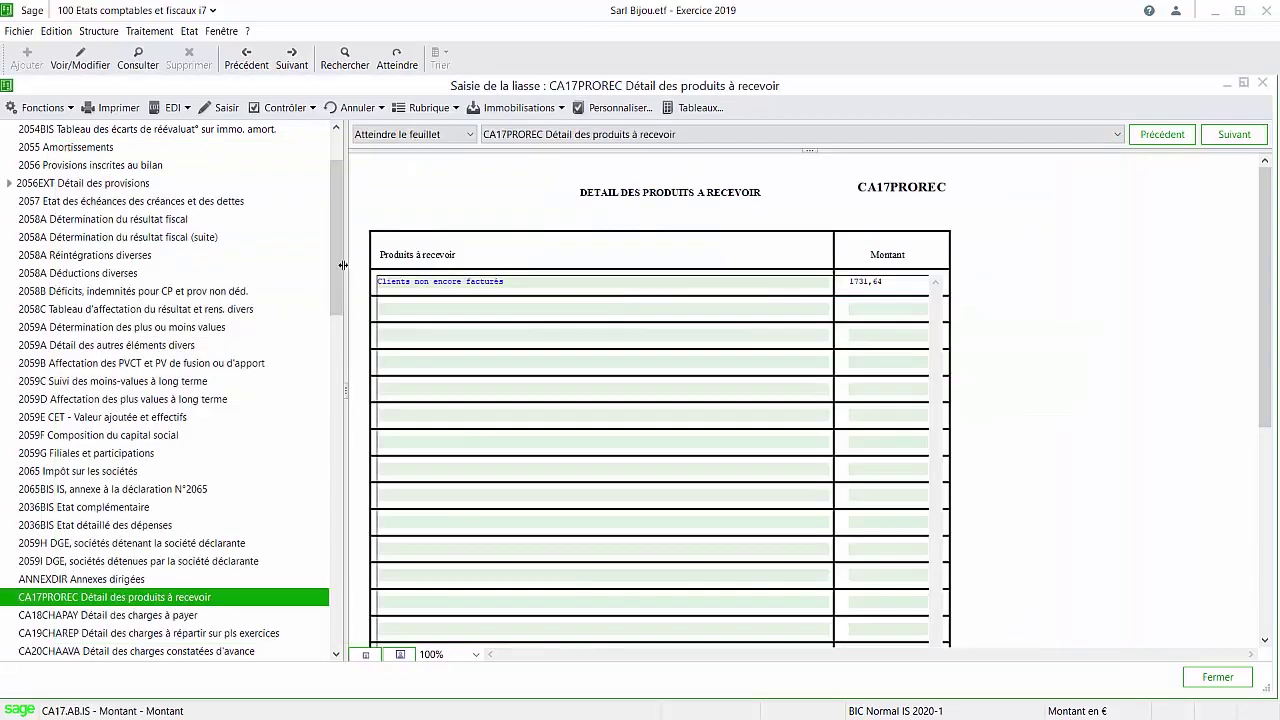
Step: Cancel the manual modification of the gross Frais d'établissement cell (AB) on form 2050 Bilan Actif
scroll(340, 180, up, 2)
click(90, 129)
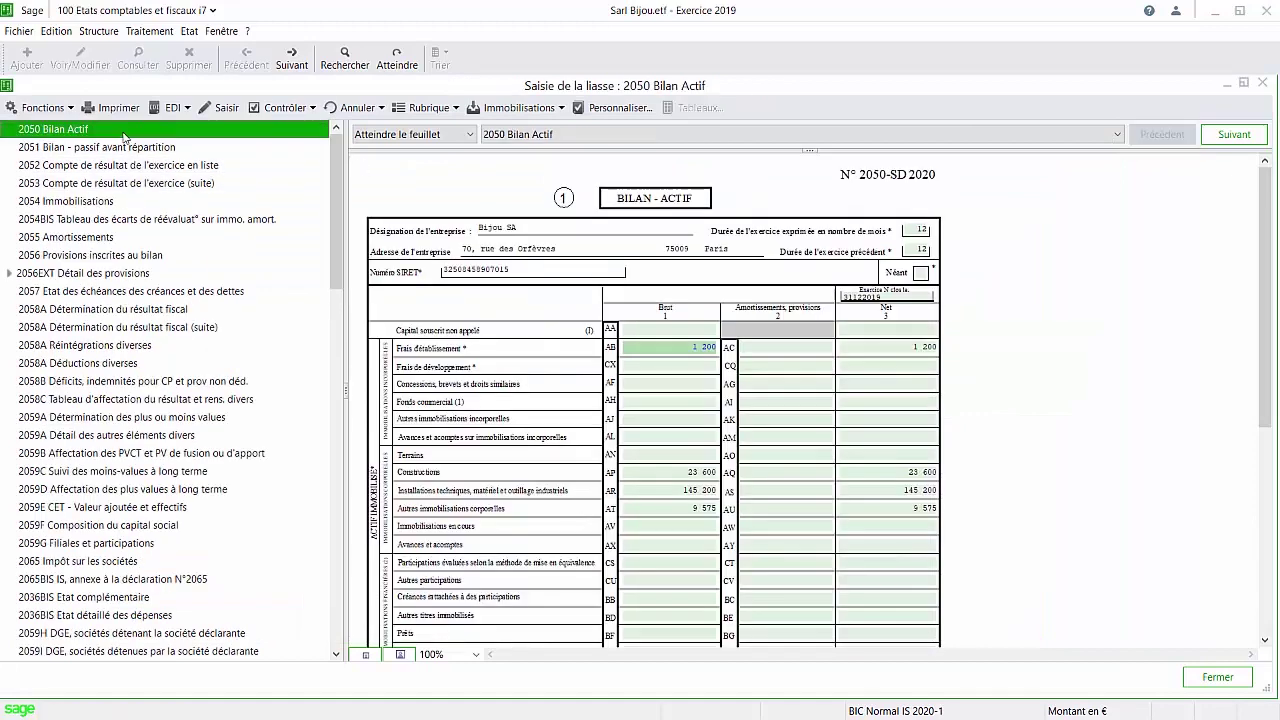
click(666, 350)
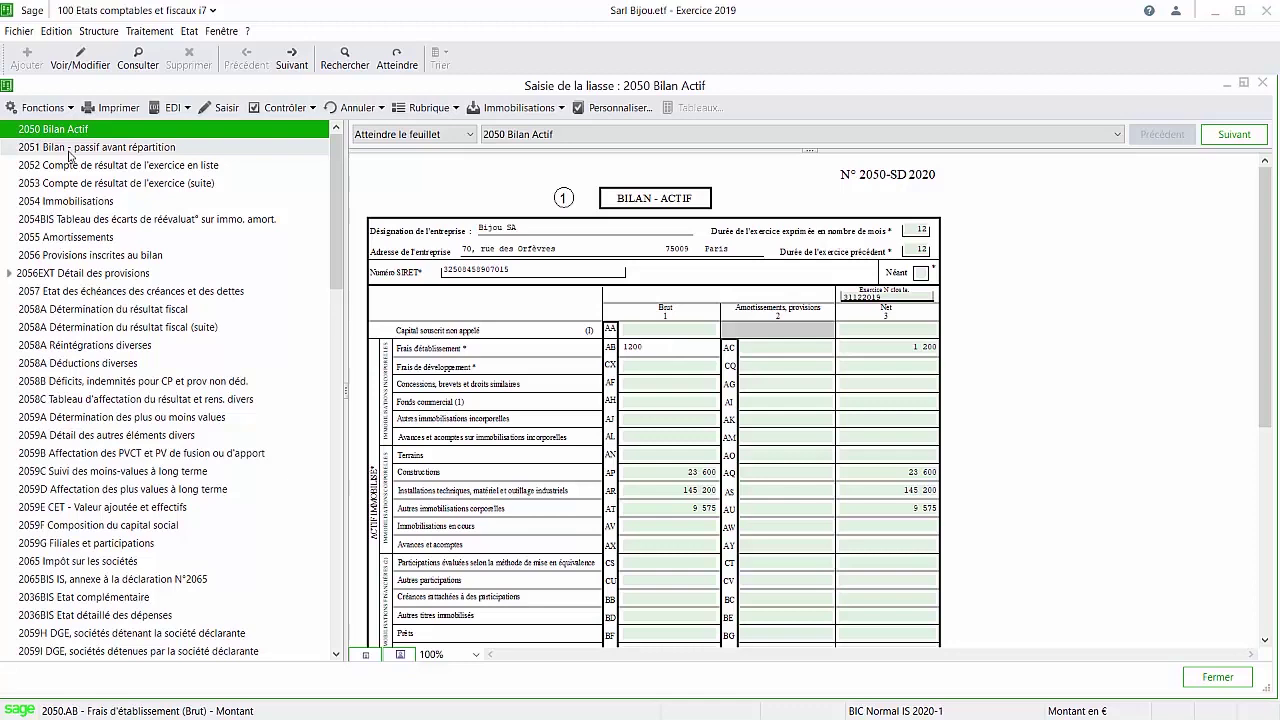
right_click(675, 347)
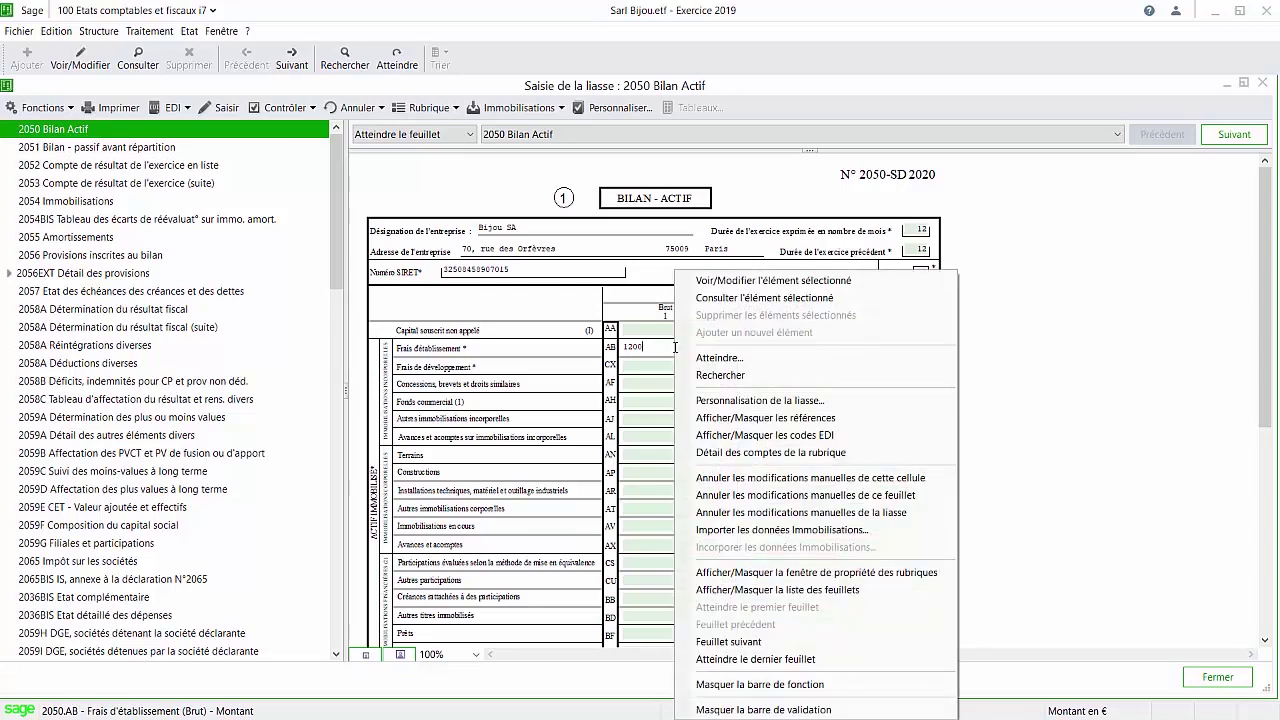
click(720, 484)
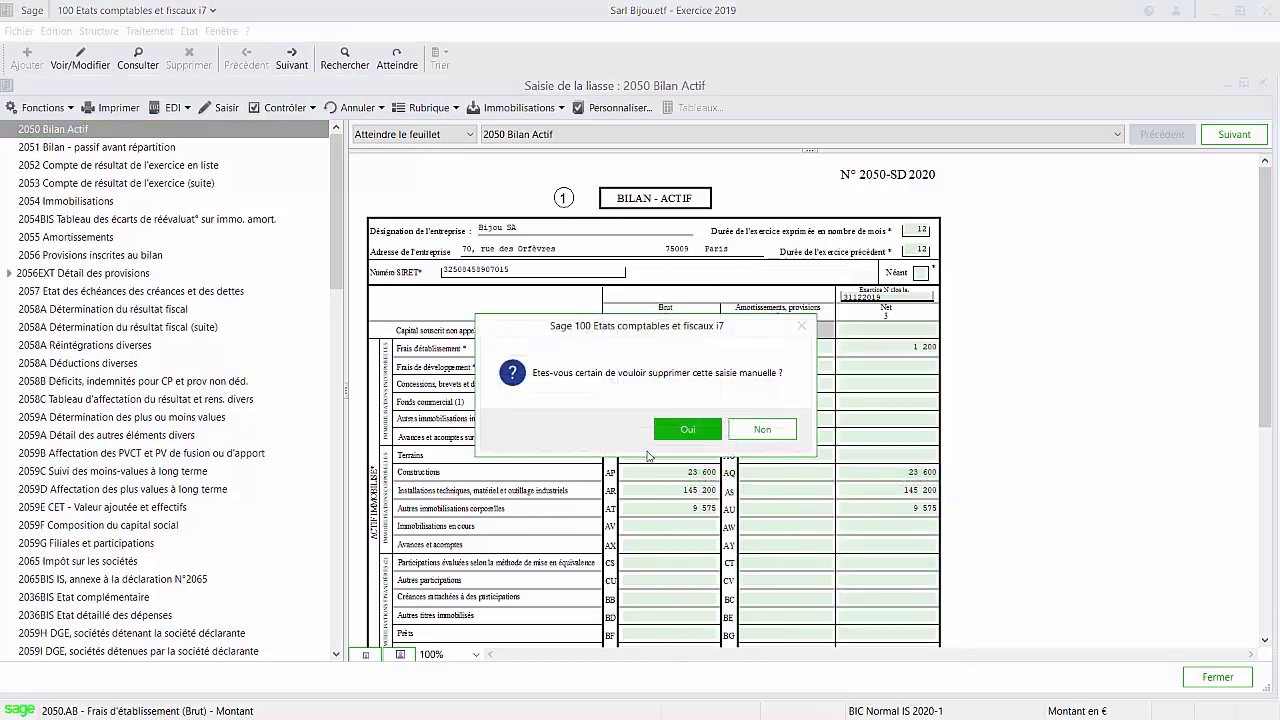
click(675, 432)
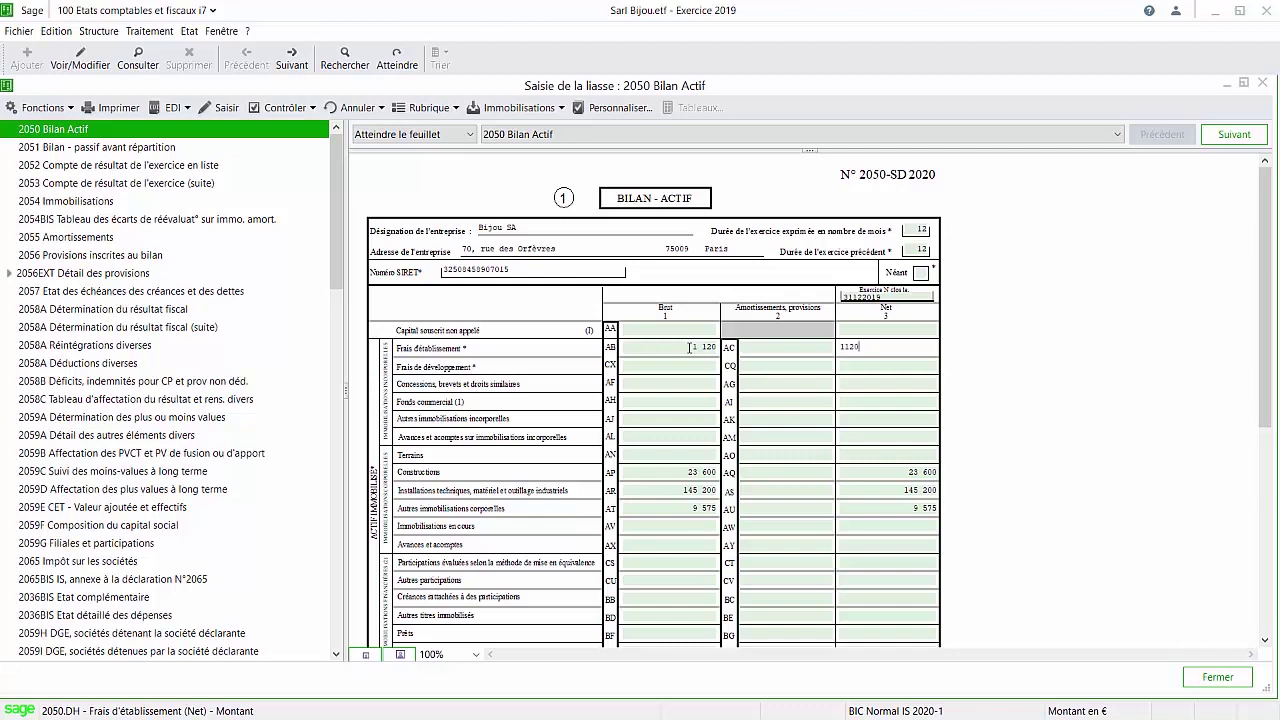
Step: Rerun the consistency checks and examine the details of Mt prov. pour dépréciat° sur comptes clients
click(305, 108)
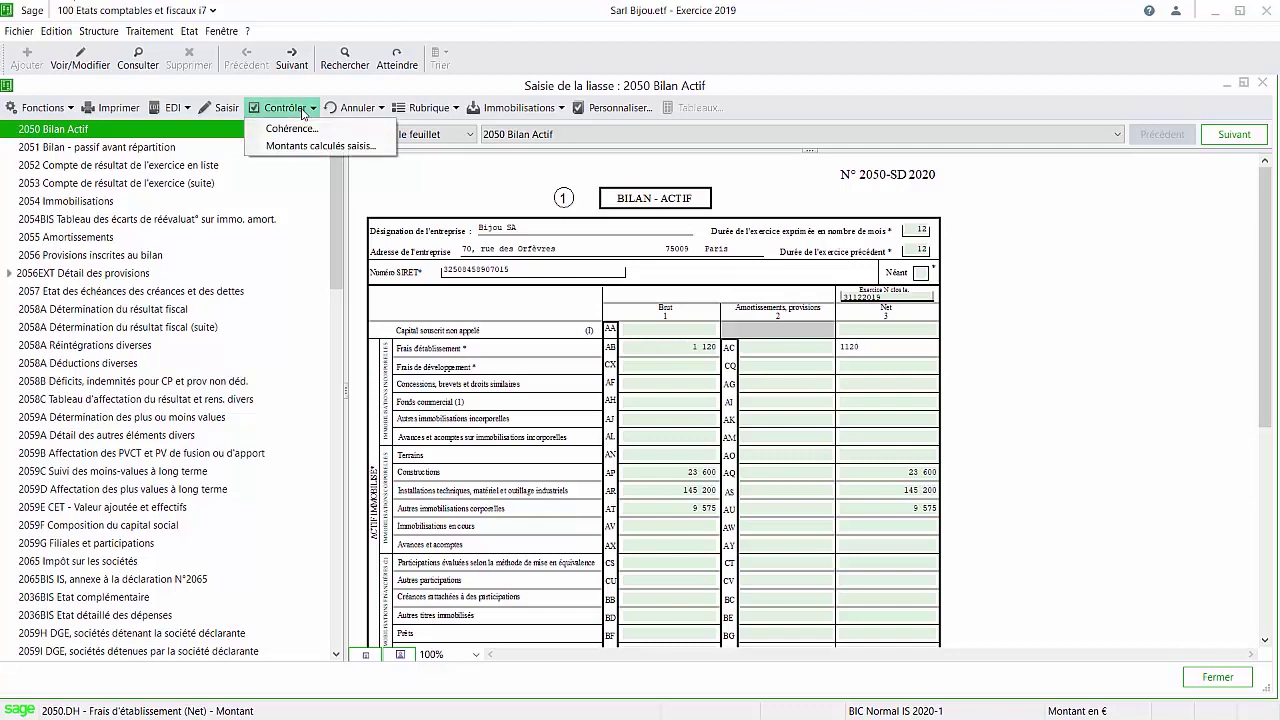
click(306, 128)
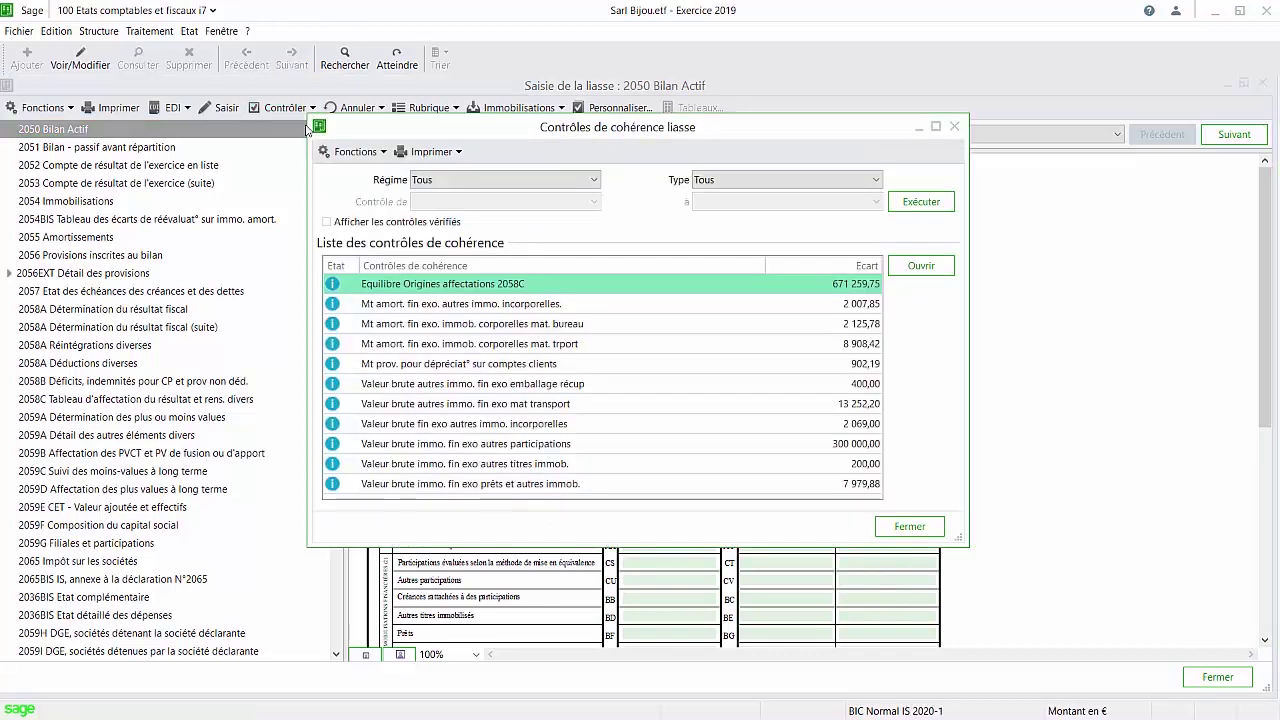
click(400, 366)
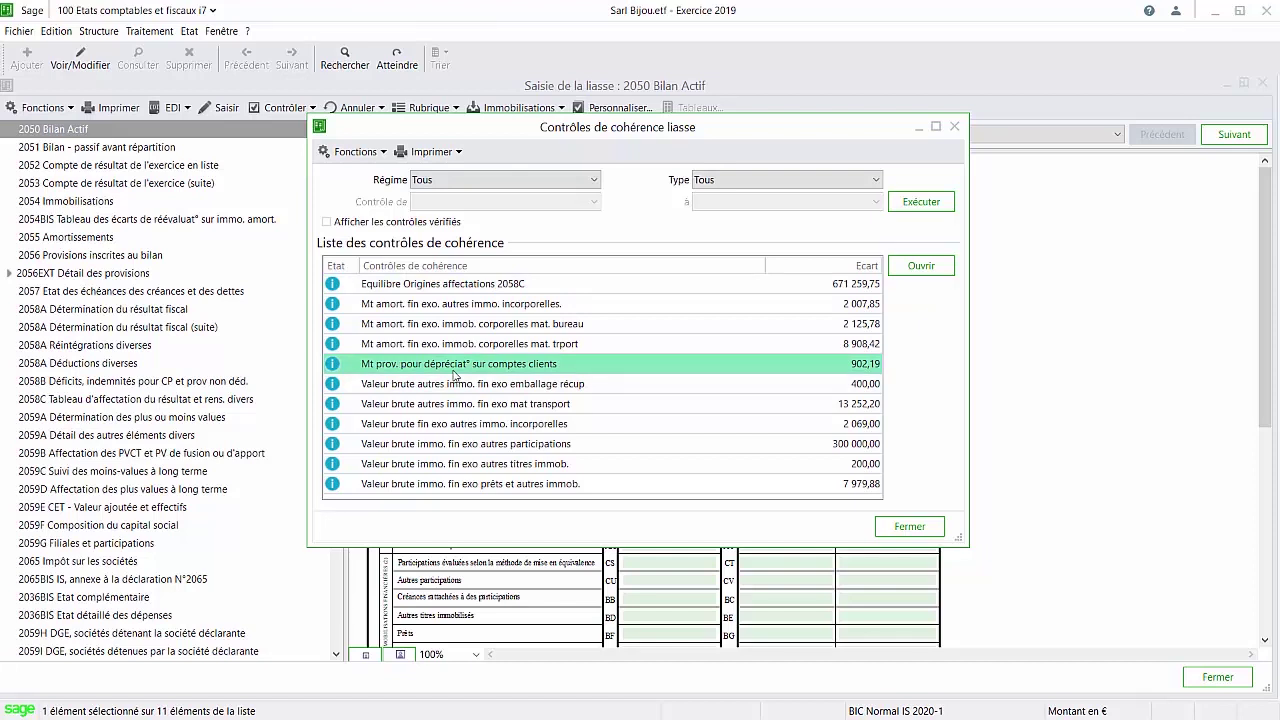
click(905, 270)
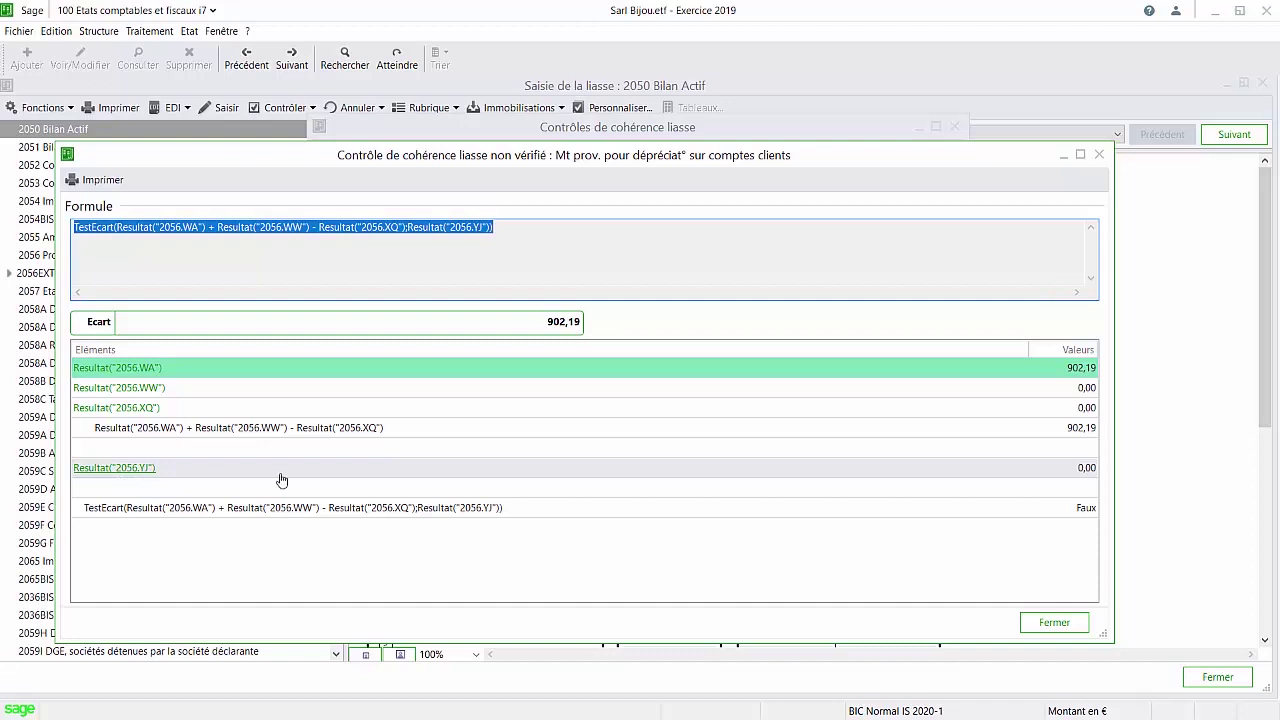
click(1054, 622)
click(905, 526)
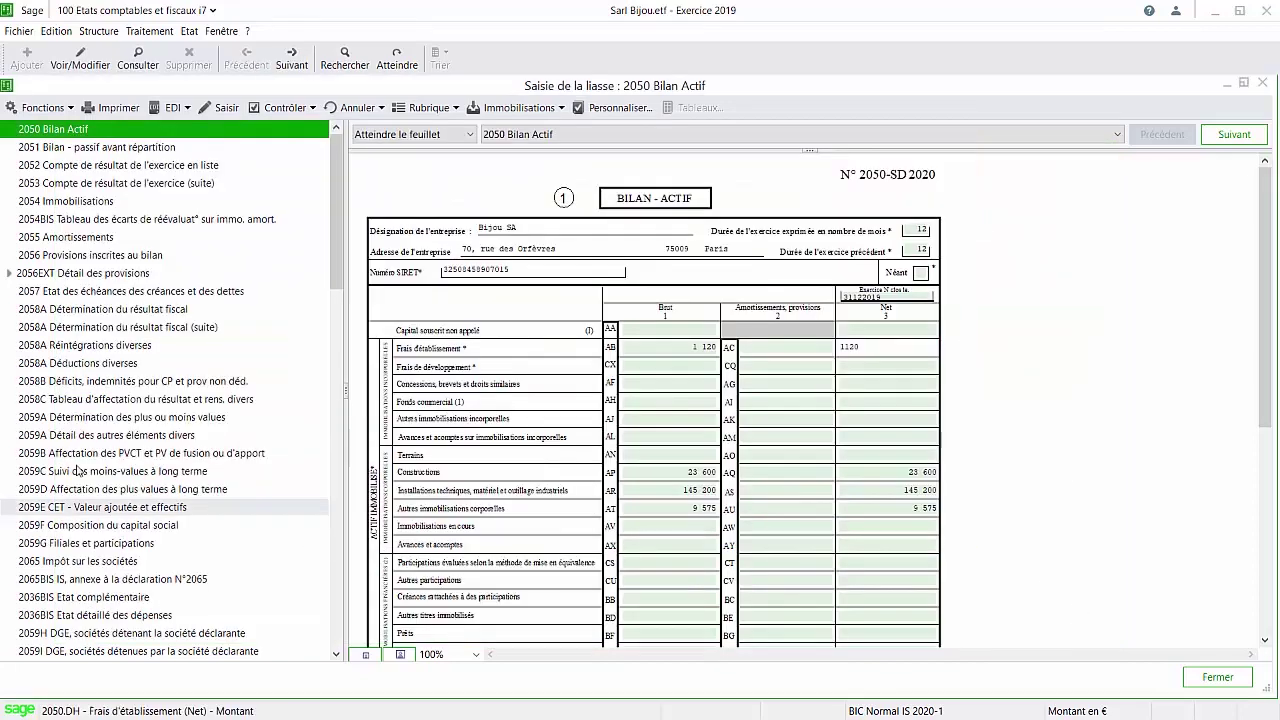
Step: On form 2056 Provisions inscrites au bilan, display the cell references to locate the Sur comptes clients closing amount (2056.YJ), and hide them again
click(86, 256)
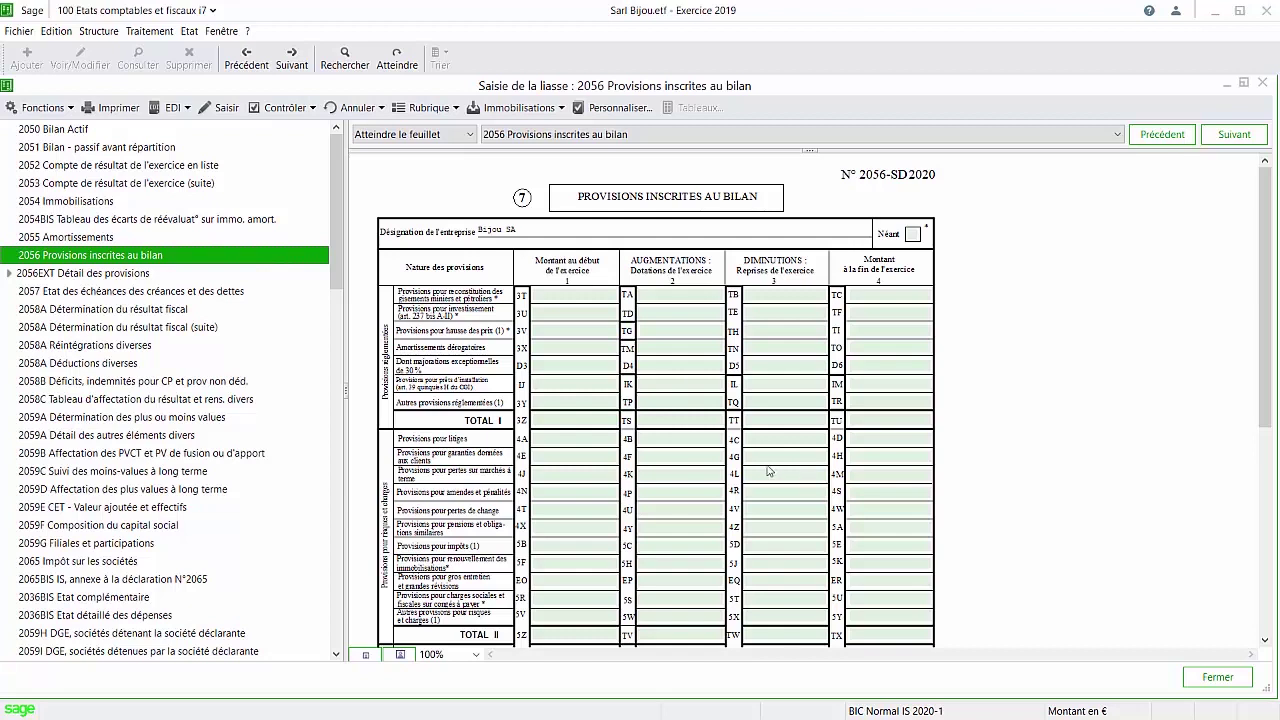
click(456, 108)
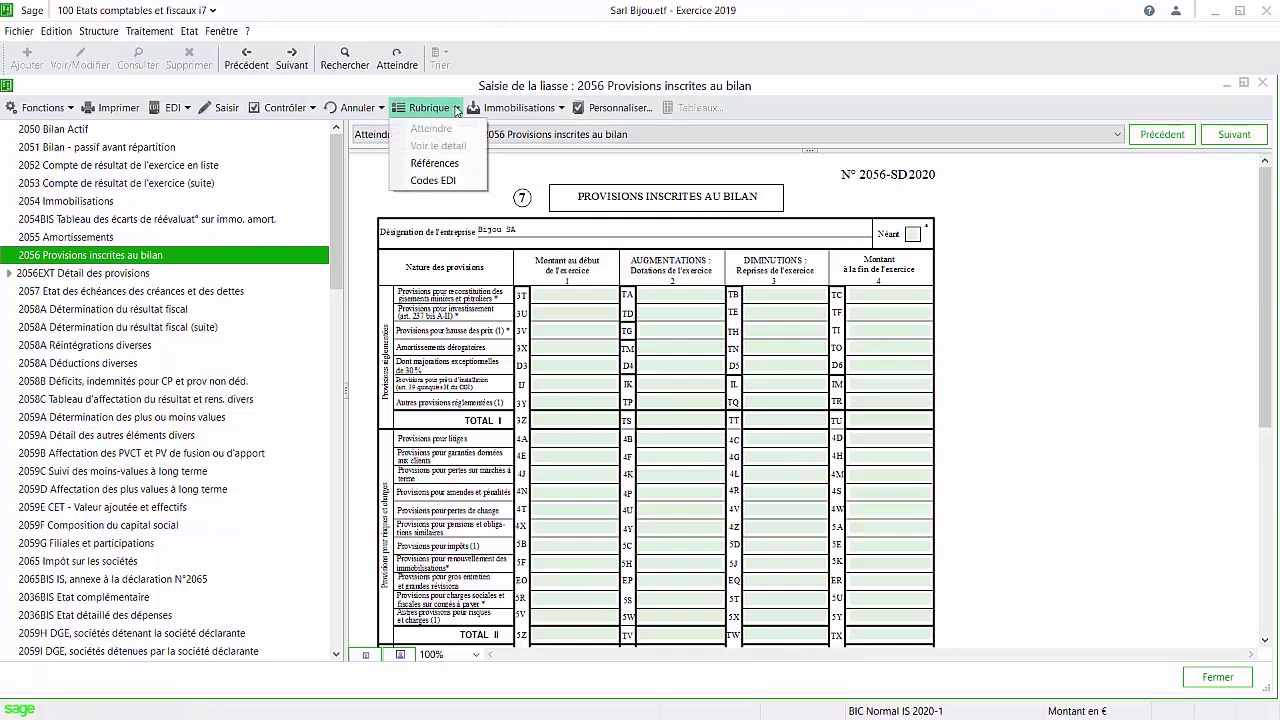
click(422, 168)
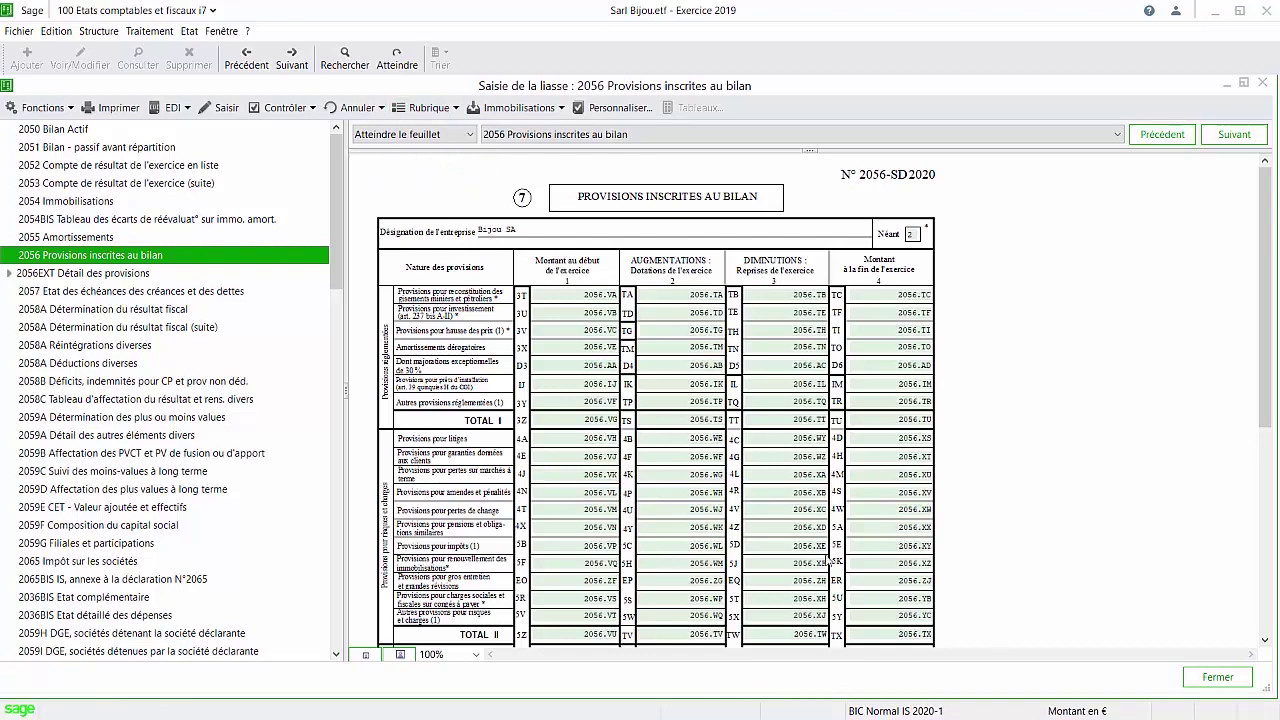
scroll(826, 560, down, 2)
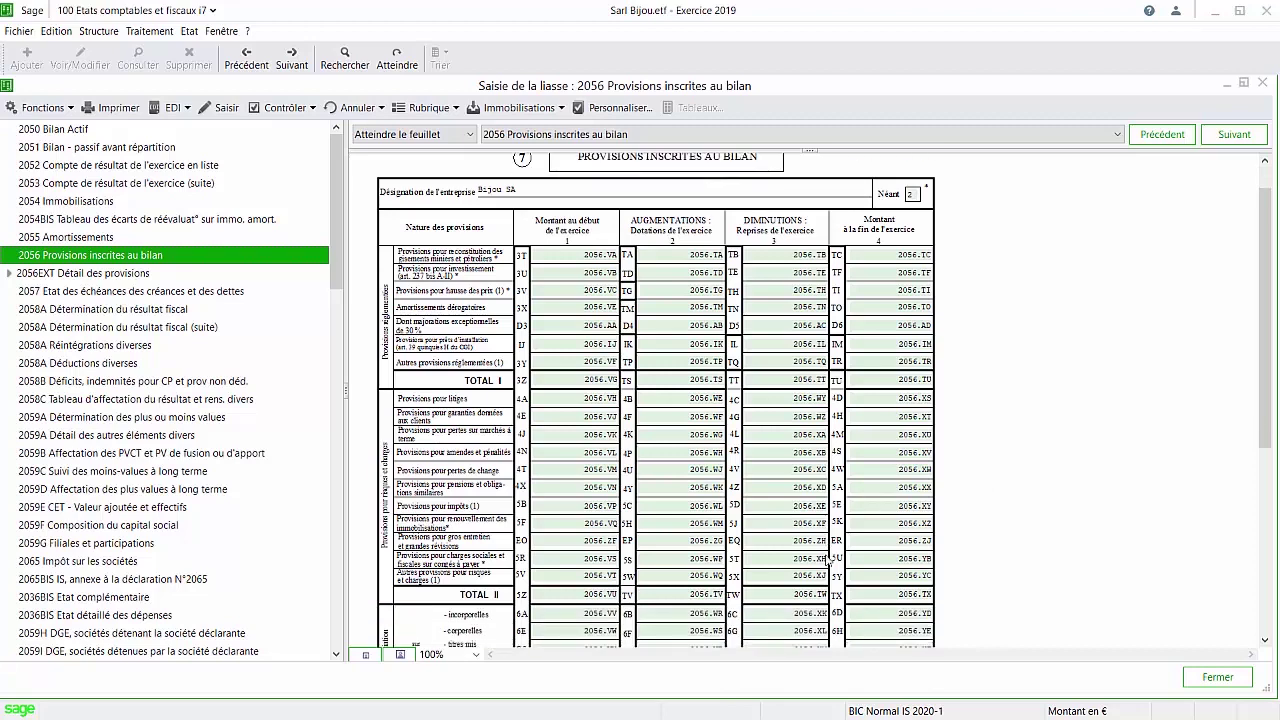
scroll(826, 560, down, 4)
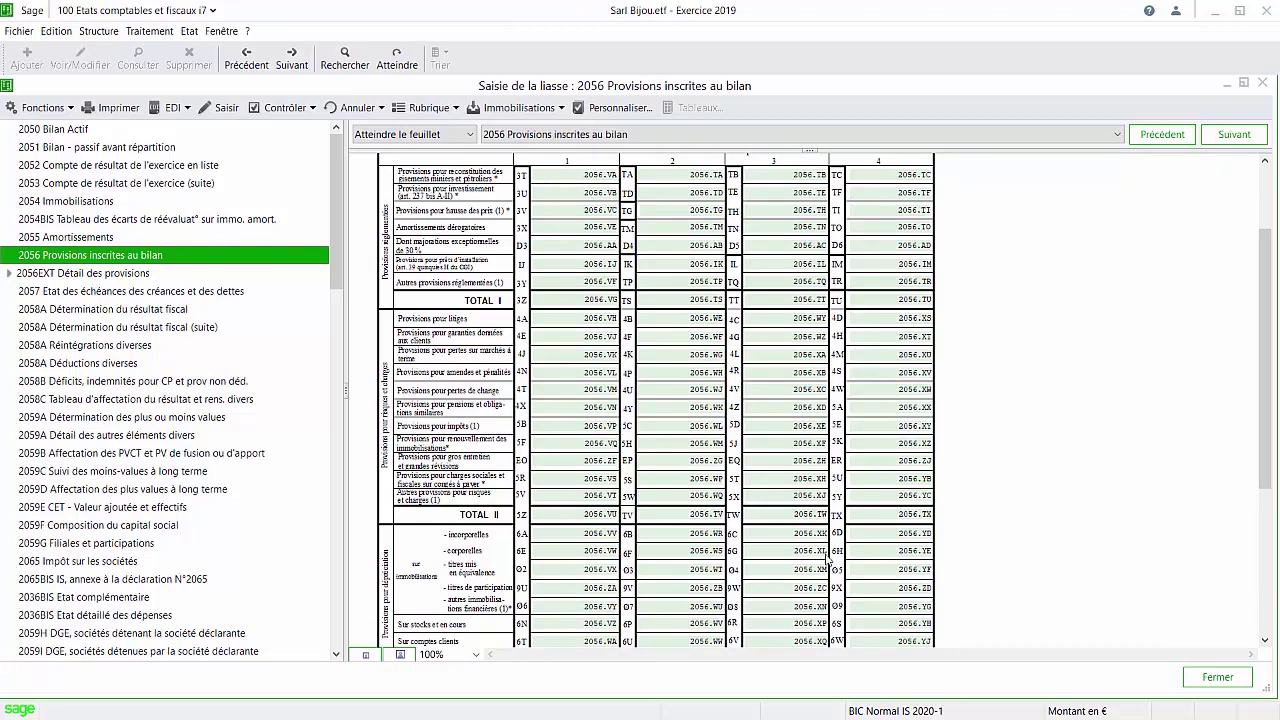
scroll(826, 560, down, 1)
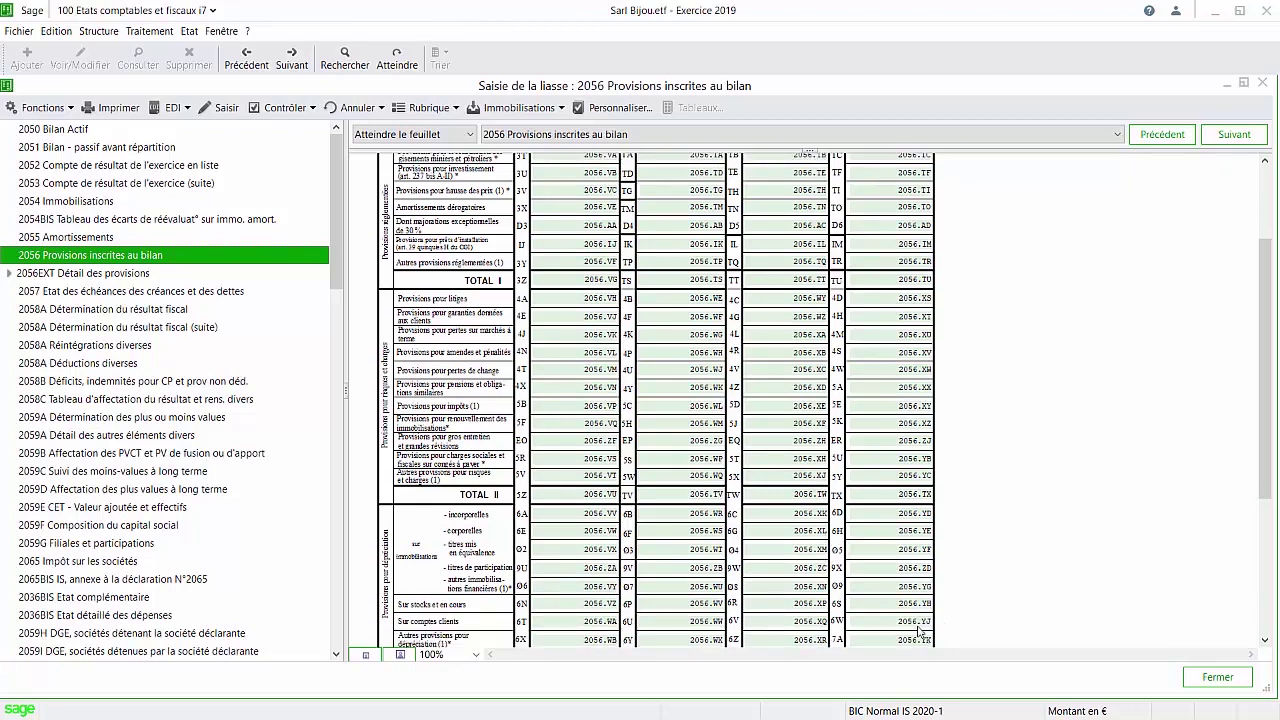
click(445, 107)
click(445, 166)
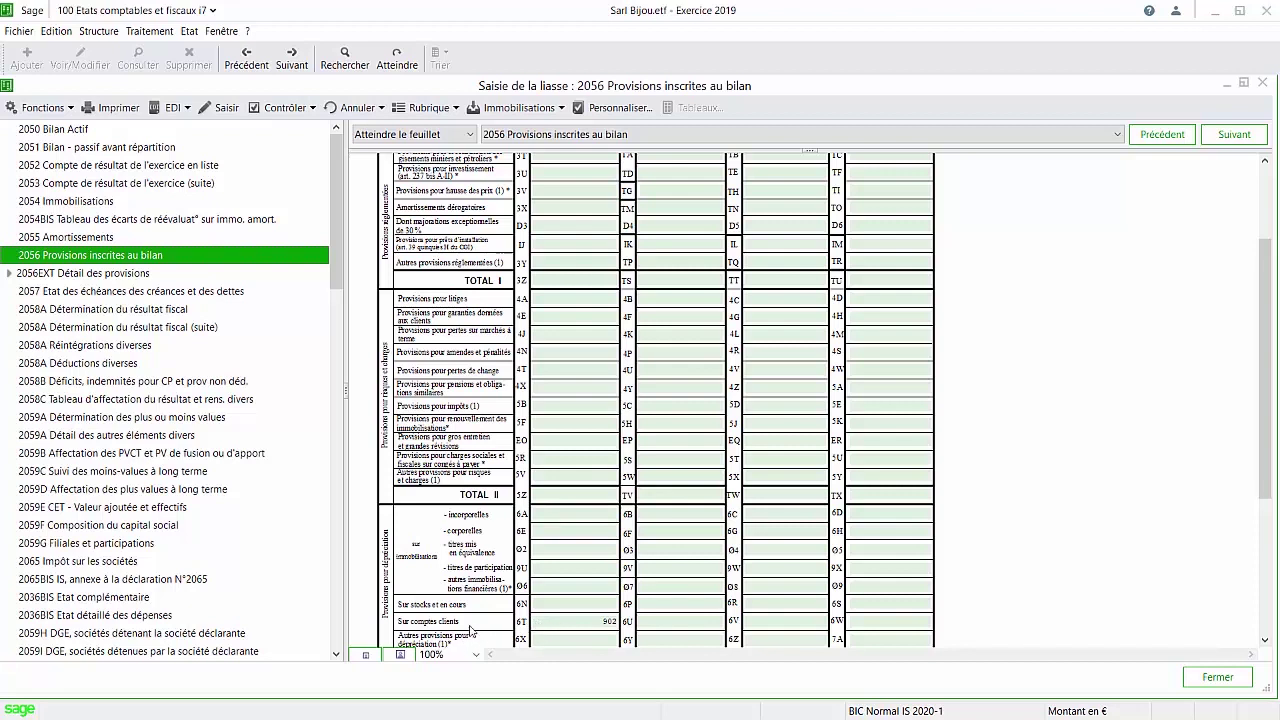
Step: Examine the exact opening amount of Sur comptes clients (6T) on form 2056 against the column headings and totals
click(568, 628)
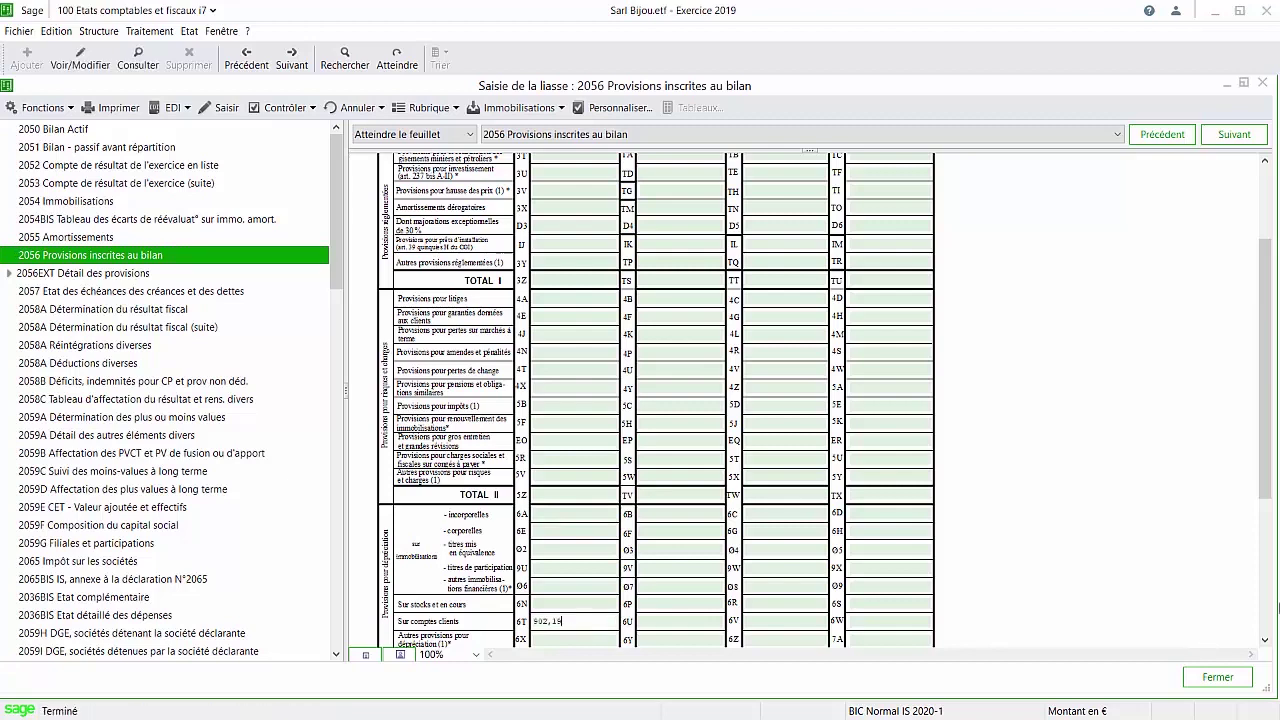
drag(1265, 468, 1265, 421)
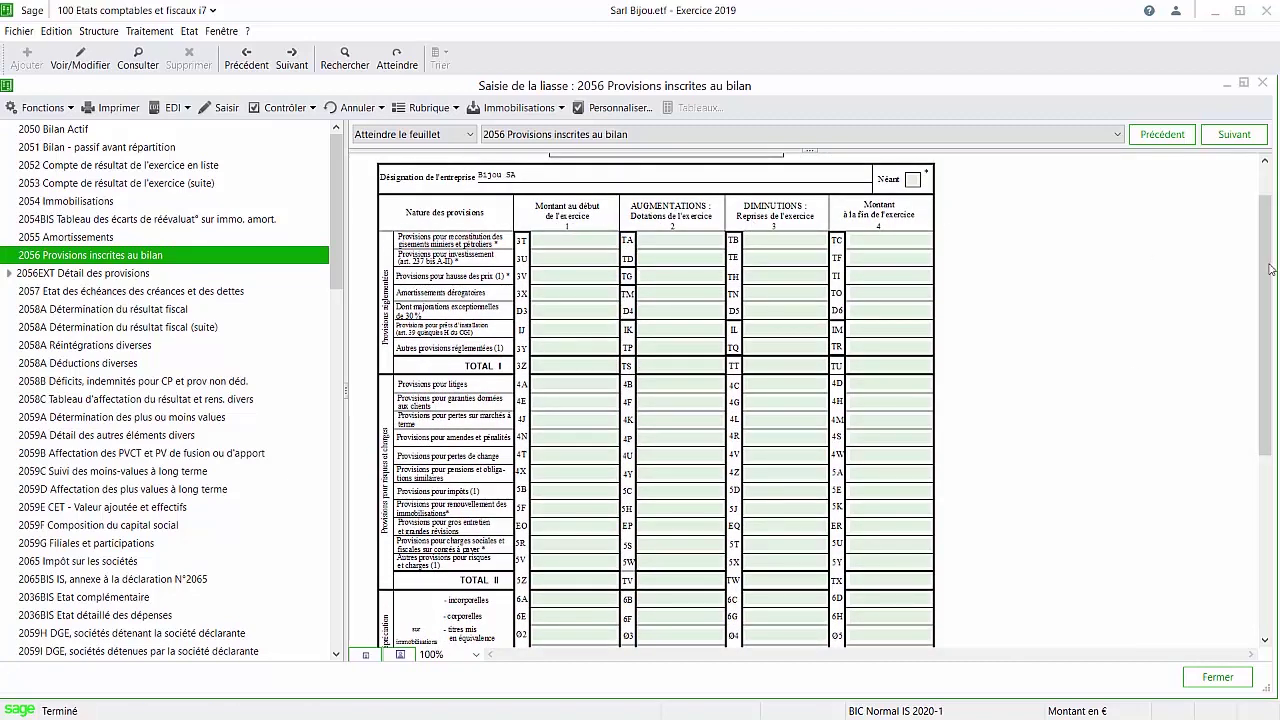
drag(1266, 268, 1266, 416)
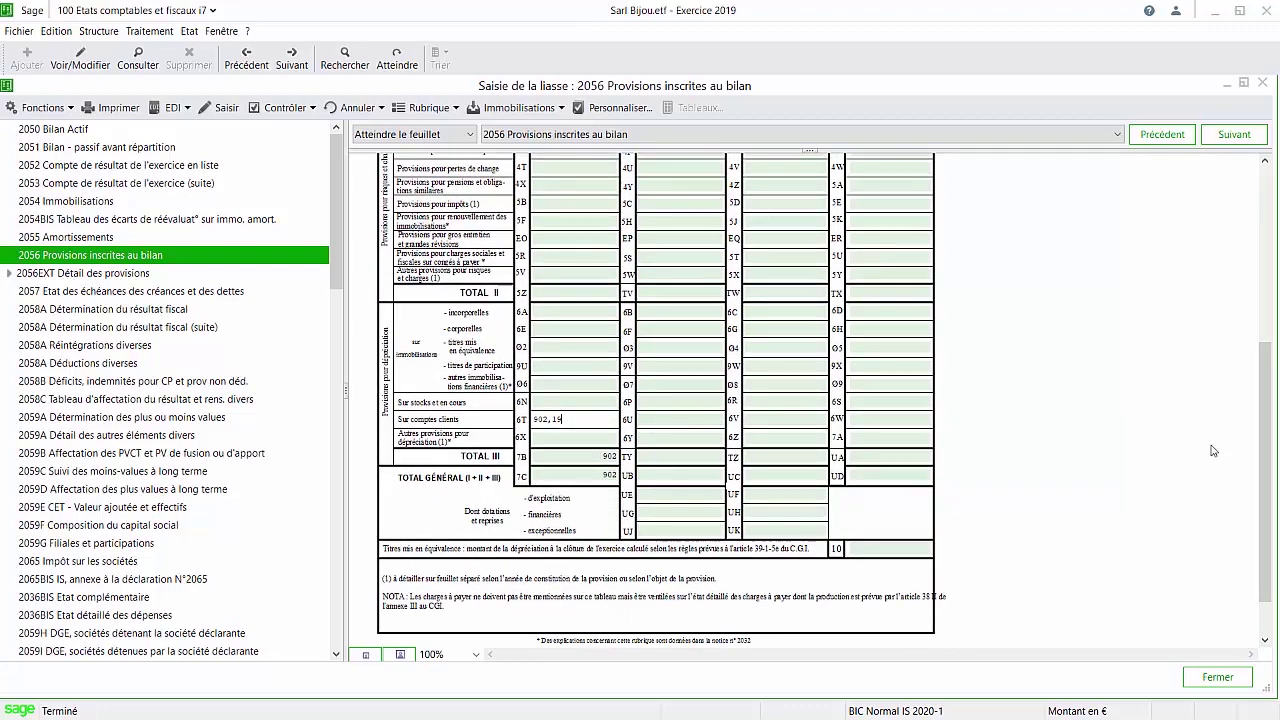
scroll(1271, 416, up, 5)
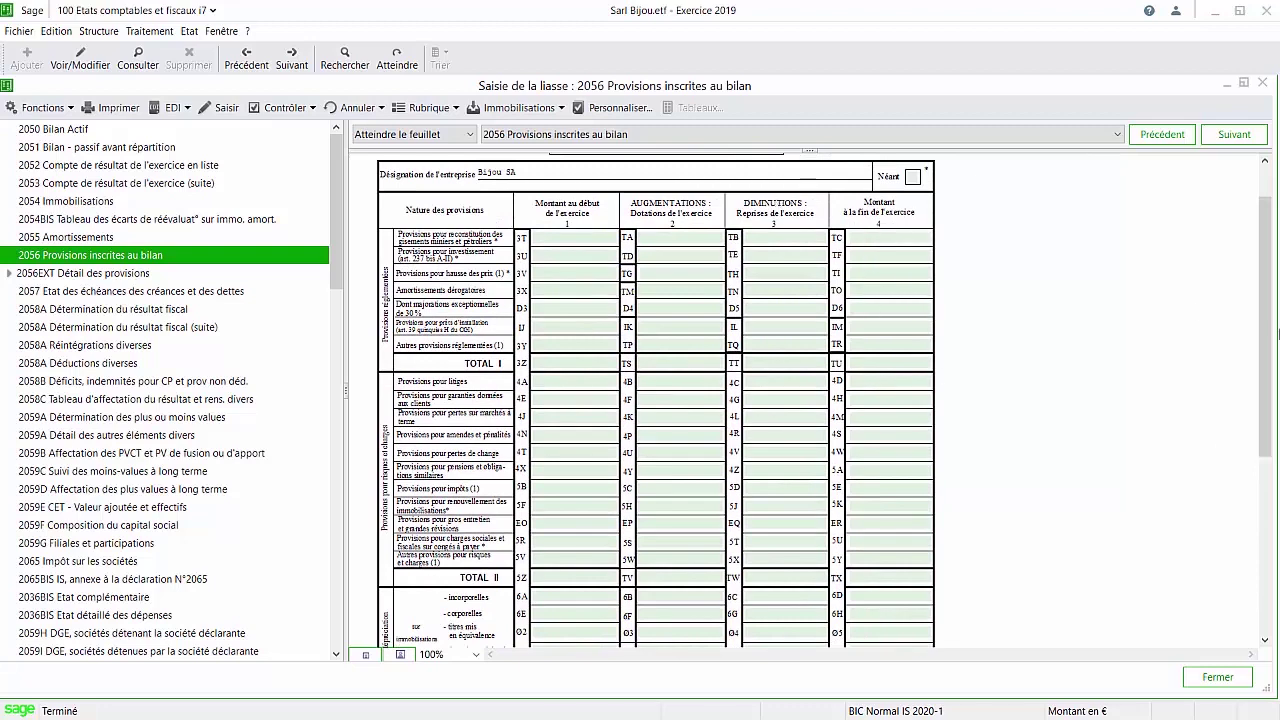
scroll(1272, 410, down, 5)
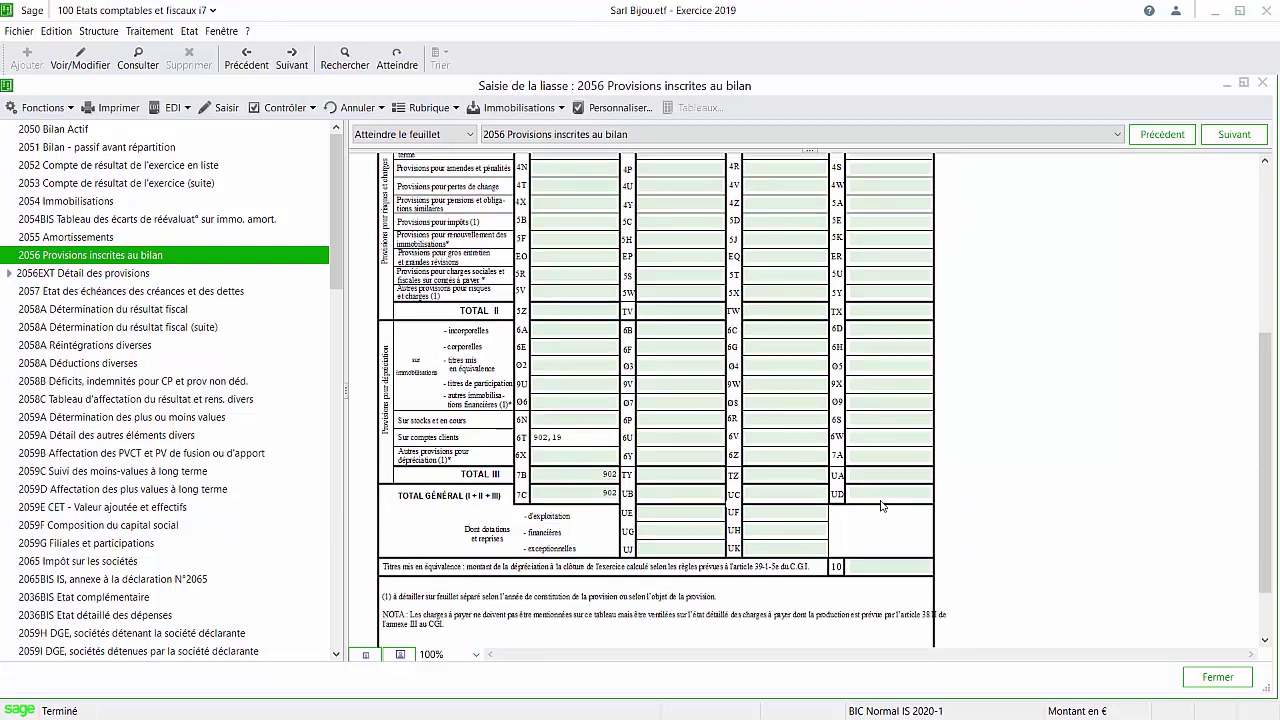
Step: Enter 902,19 as the decrease (6V) for Sur comptes clients on form 2056 and compare it with the opening amount (6T)
click(780, 437)
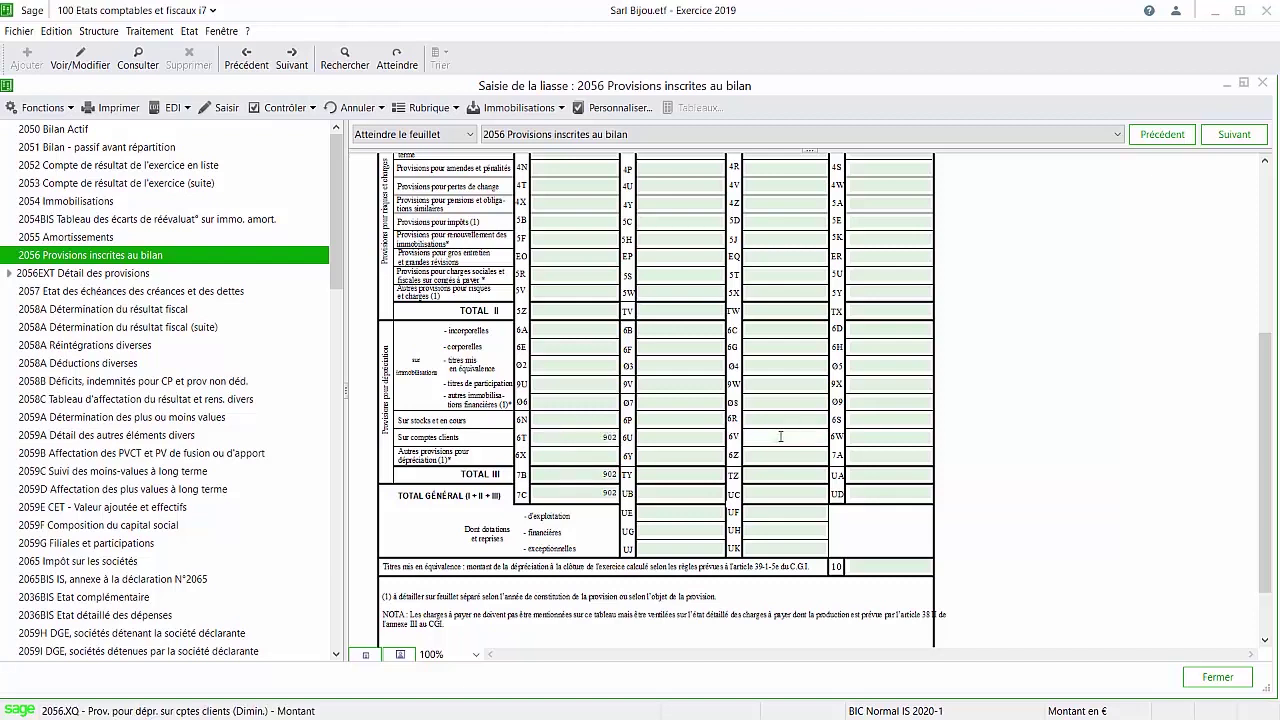
text(902,1)
key(Tab)
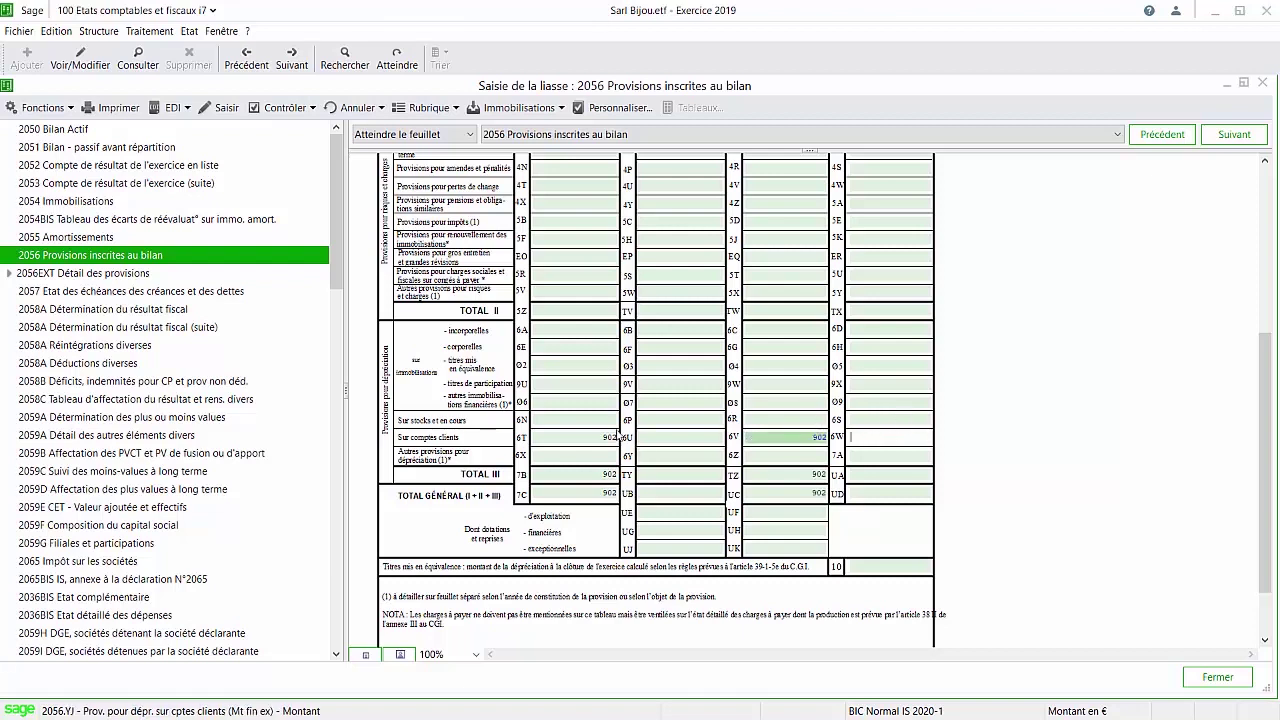
click(589, 440)
click(808, 437)
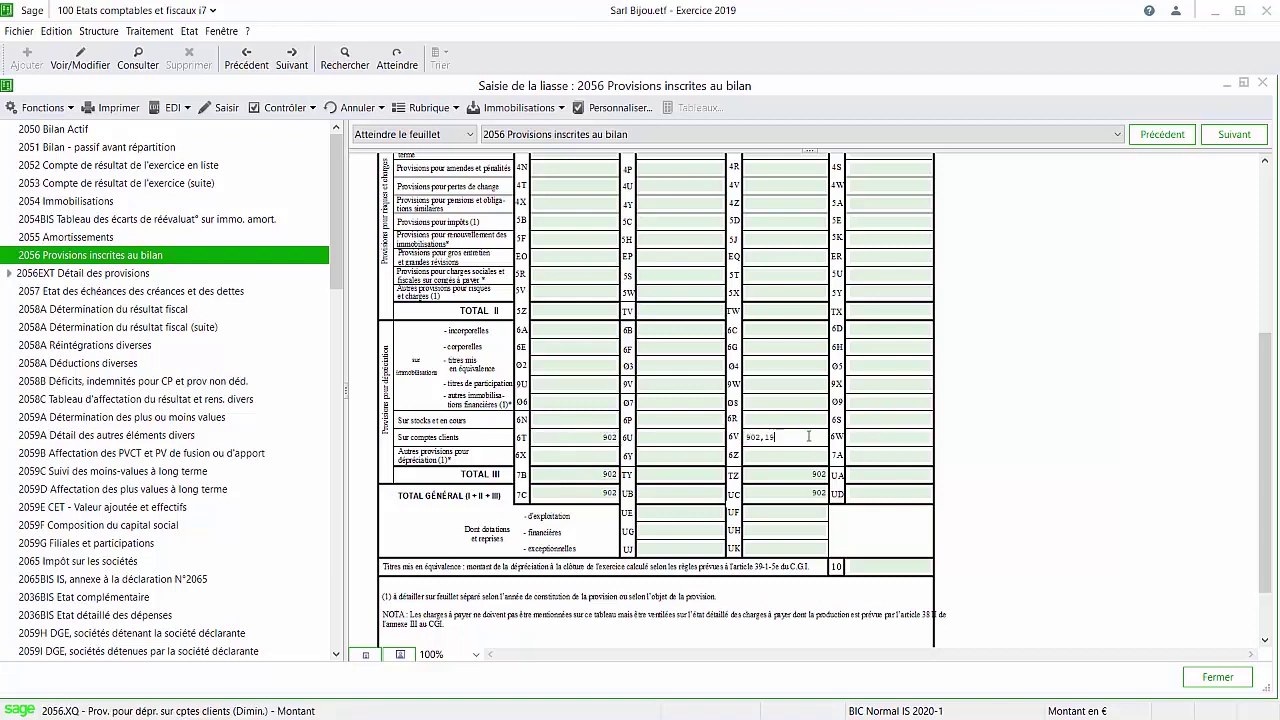
key(Return)
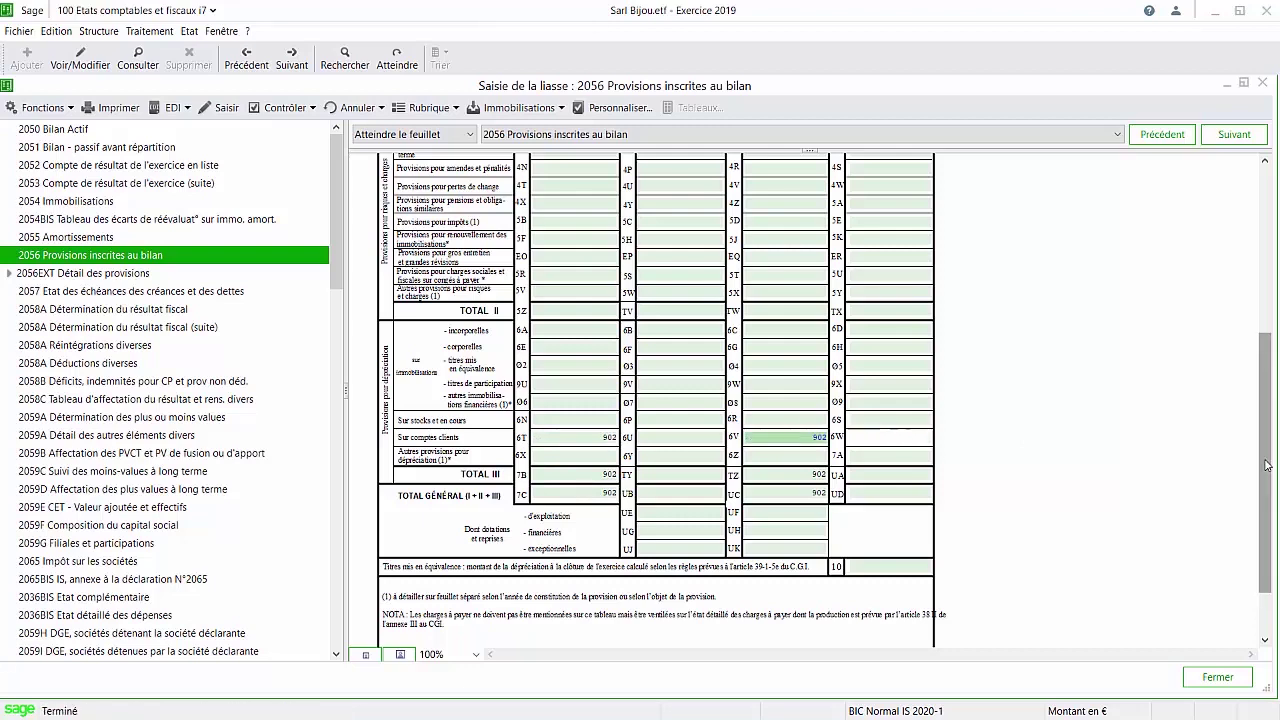
Step: Rerun the consistency checks on the tax return, review the list of remaining discrepancies and close it
scroll(1268, 443, up, 5)
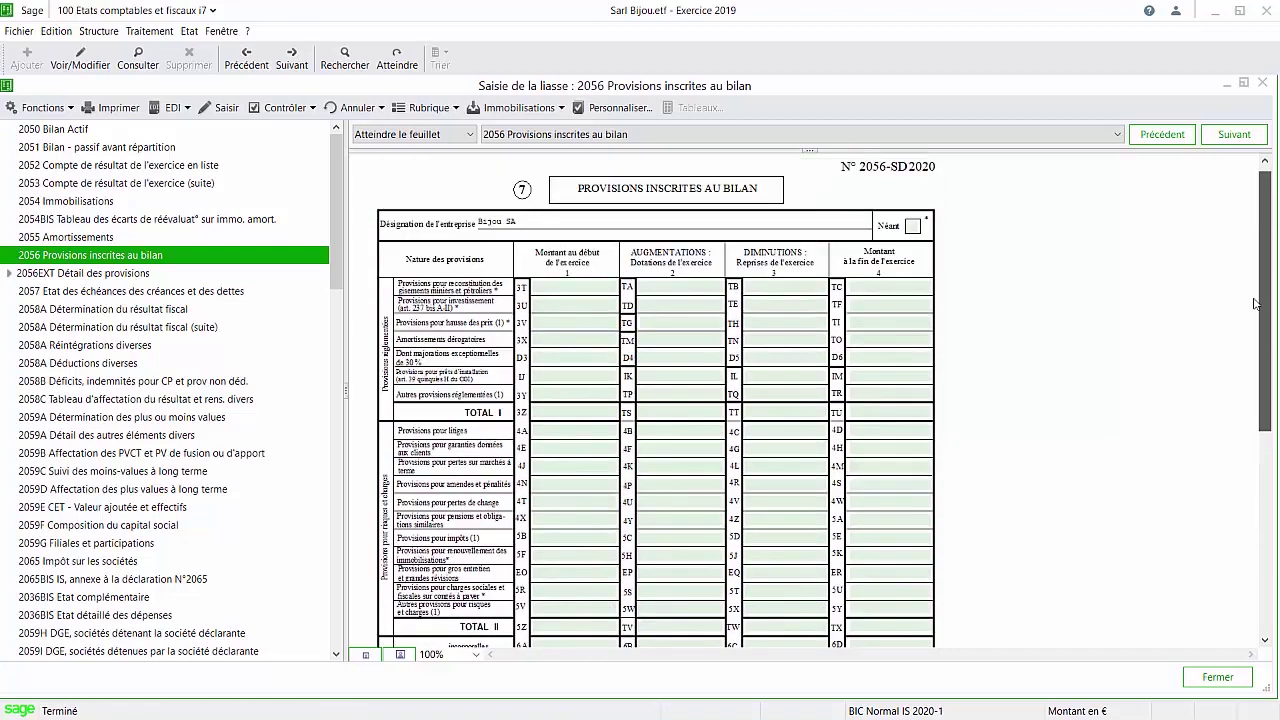
click(285, 108)
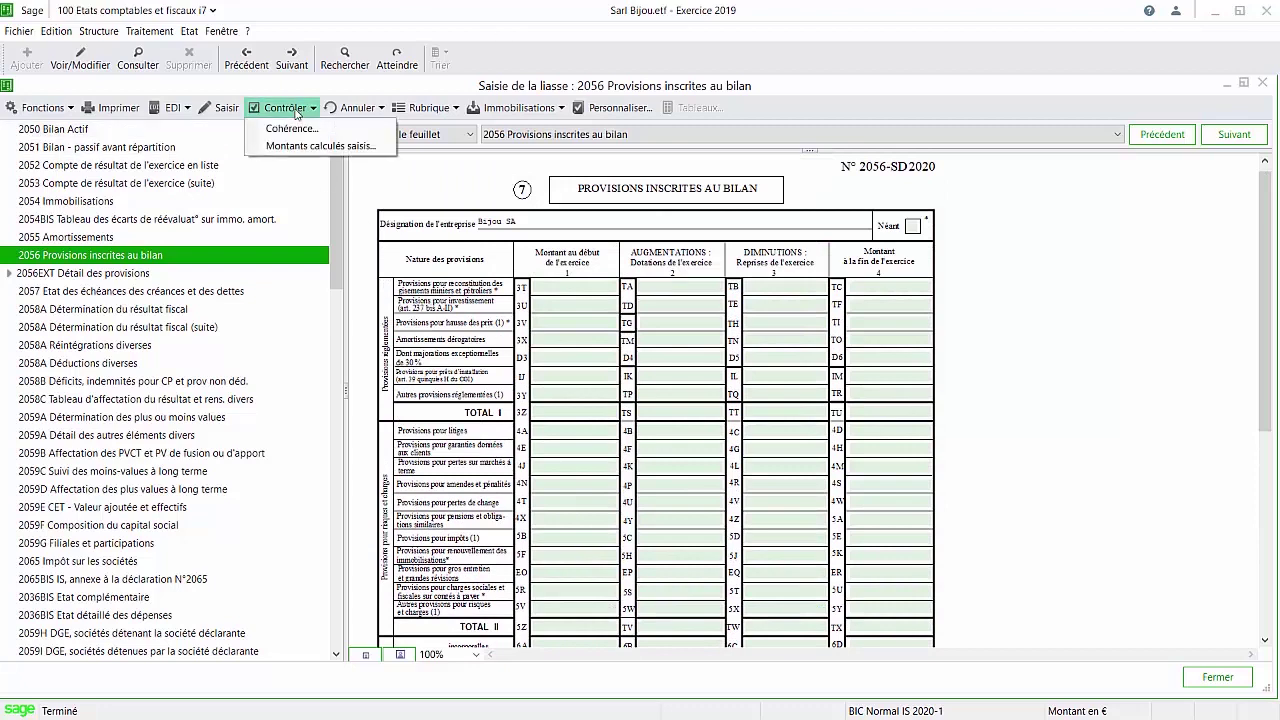
click(293, 129)
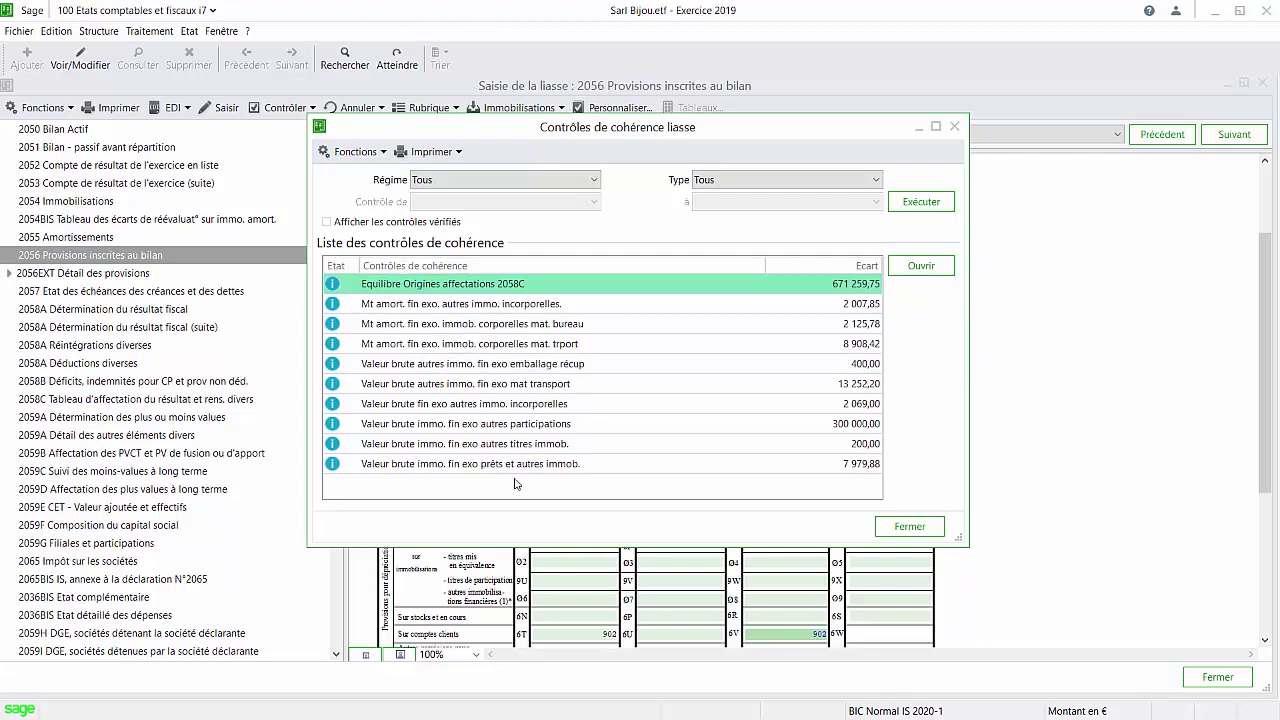
click(910, 527)
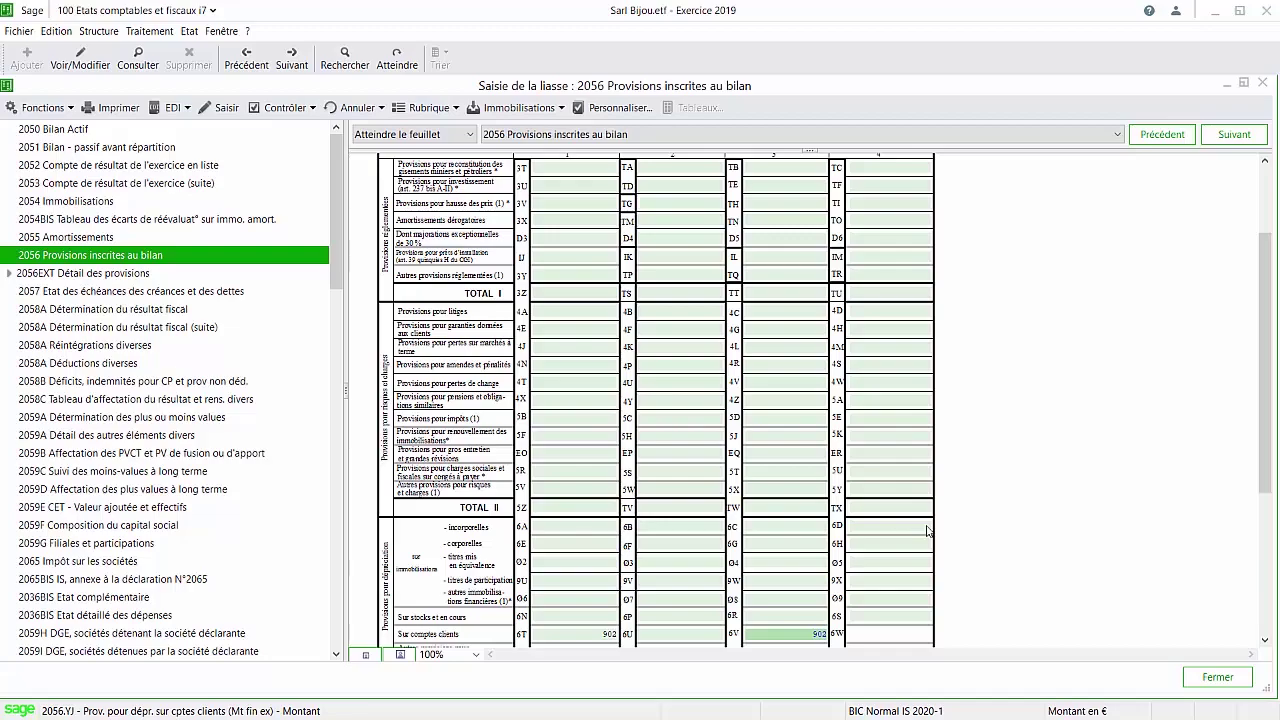
Step: Switch to the browser and consult the Contrôle de cohérence liasse knowledge-base article
key(alt+Tab)
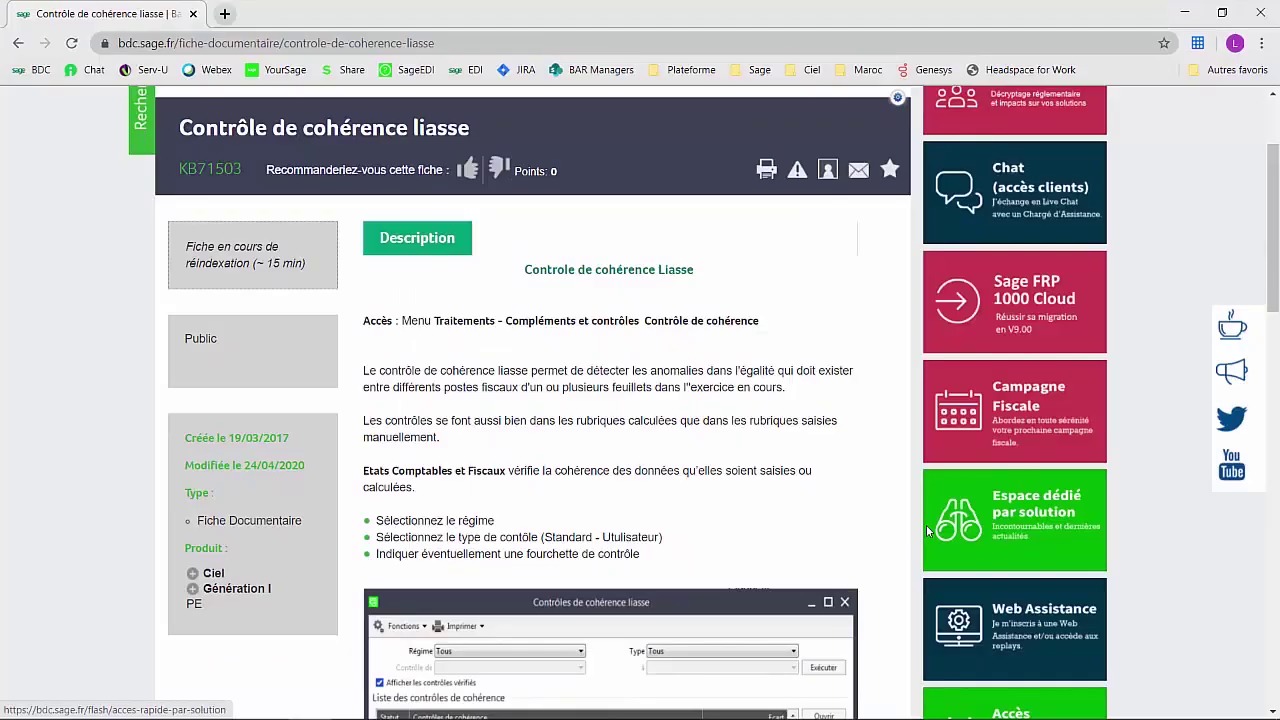